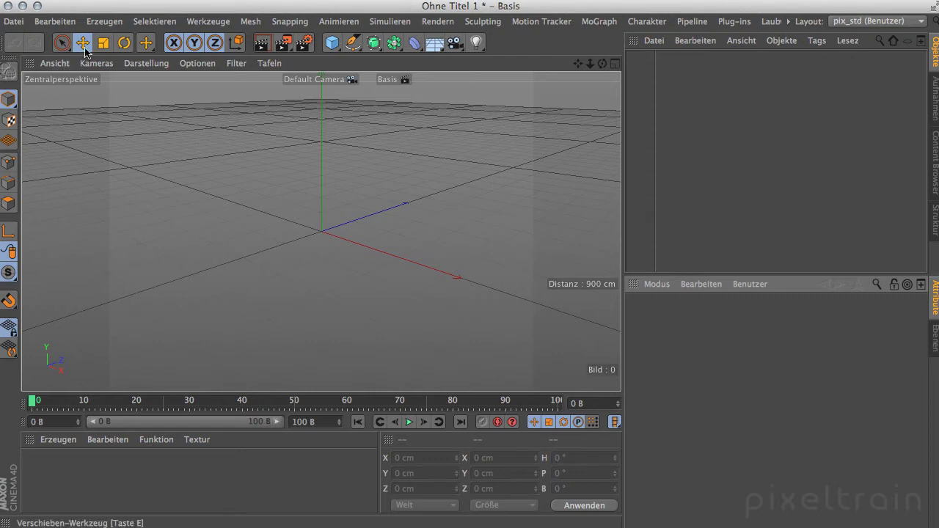
Open Programm-Voreinstellungen and show the Wavefront OBJ (*.obj) Import page under Import/Export.
click(65, 23)
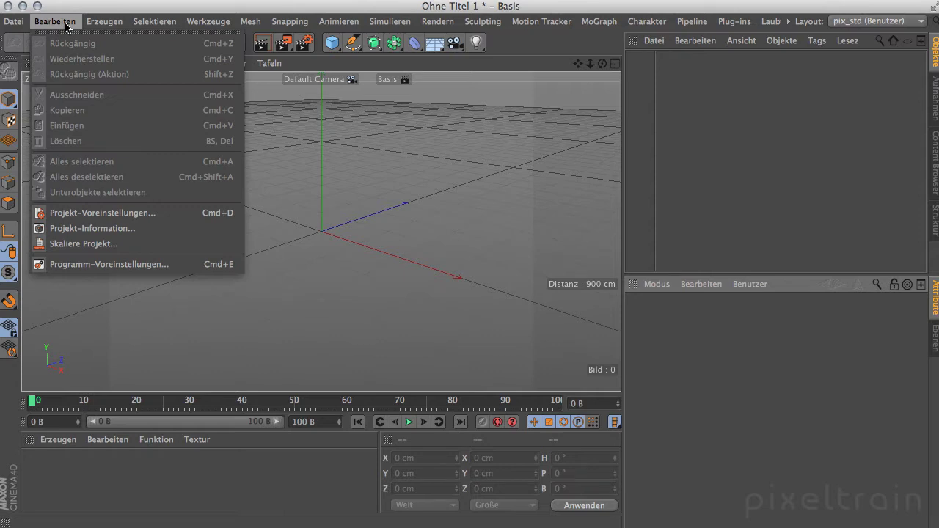
click(130, 268)
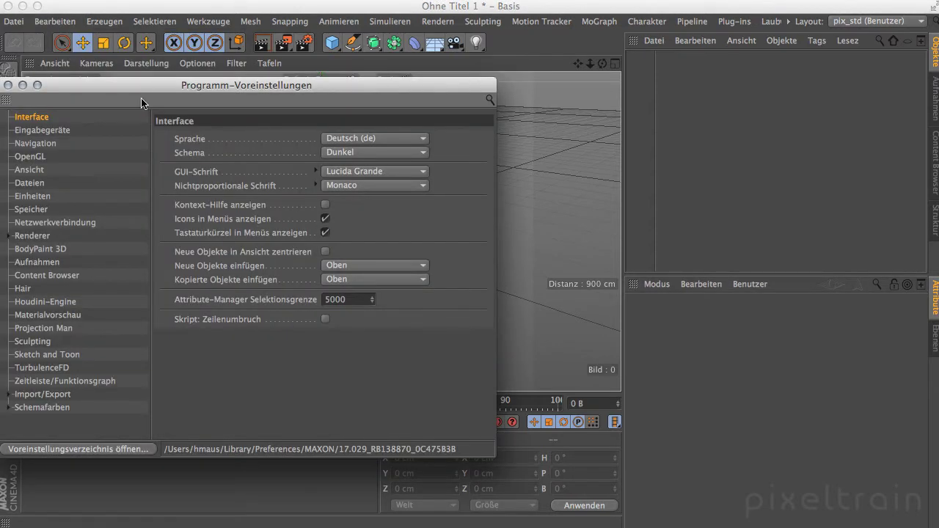
drag(141, 98, 220, 44)
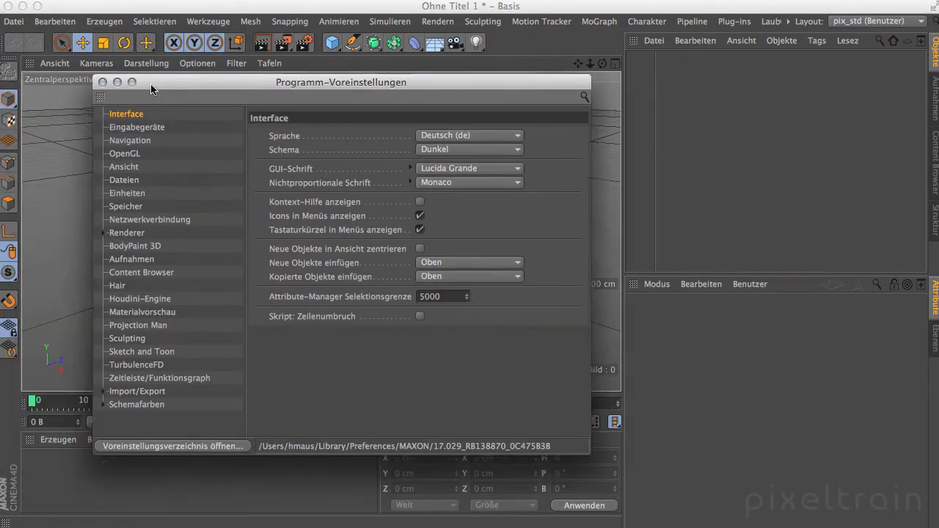
click(90, 339)
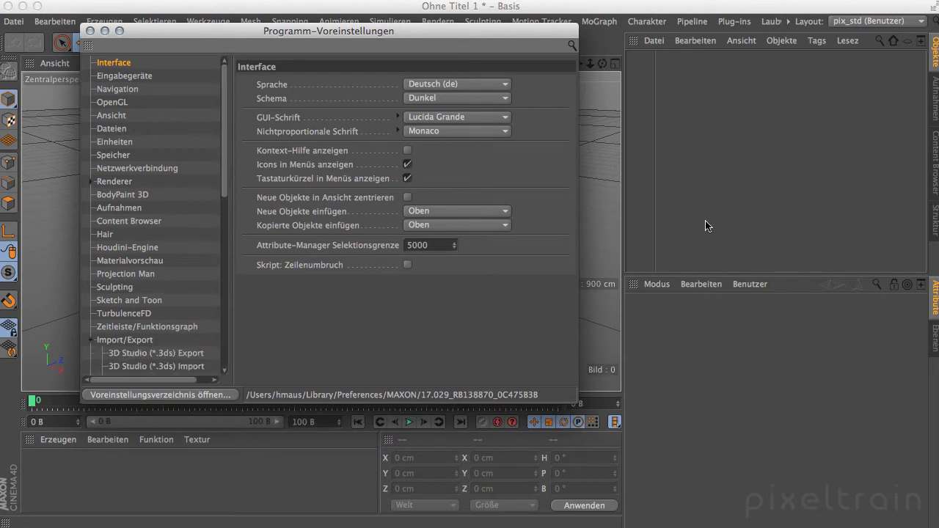
drag(569, 406, 687, 478)
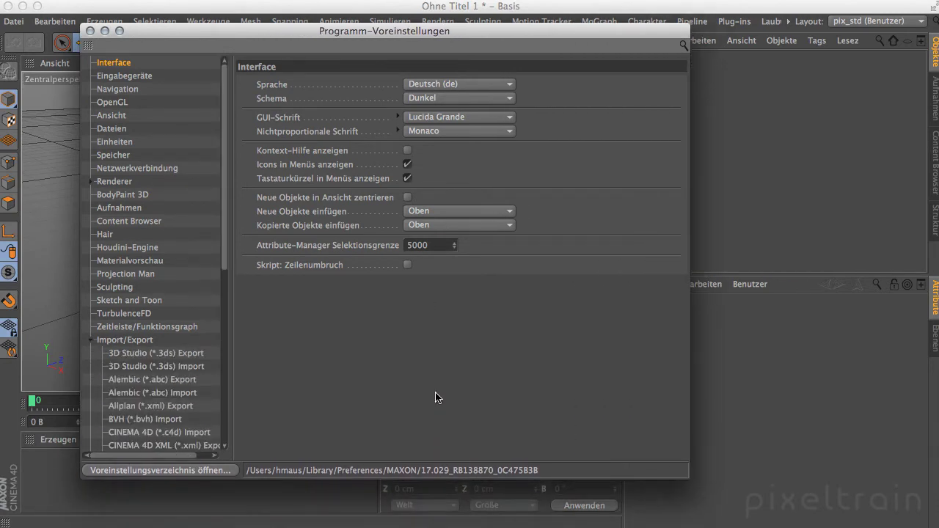
drag(224, 267, 233, 443)
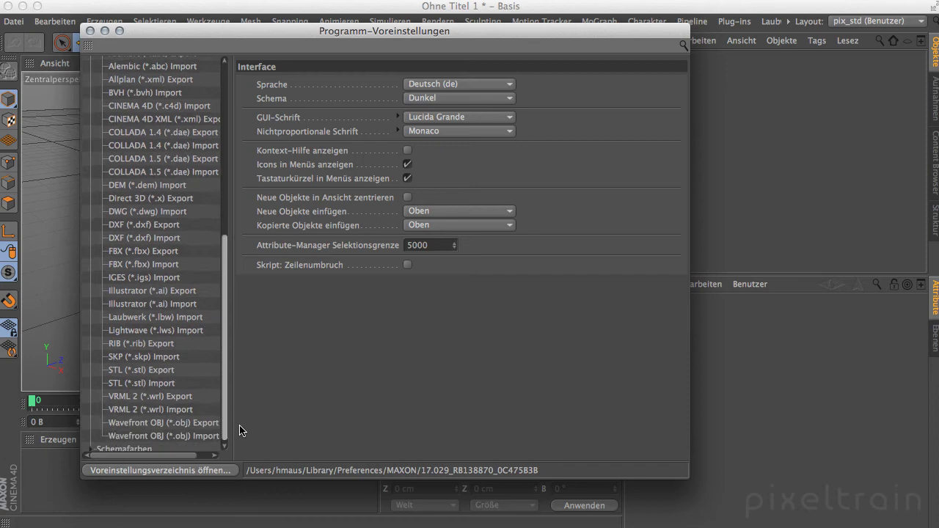
click(155, 433)
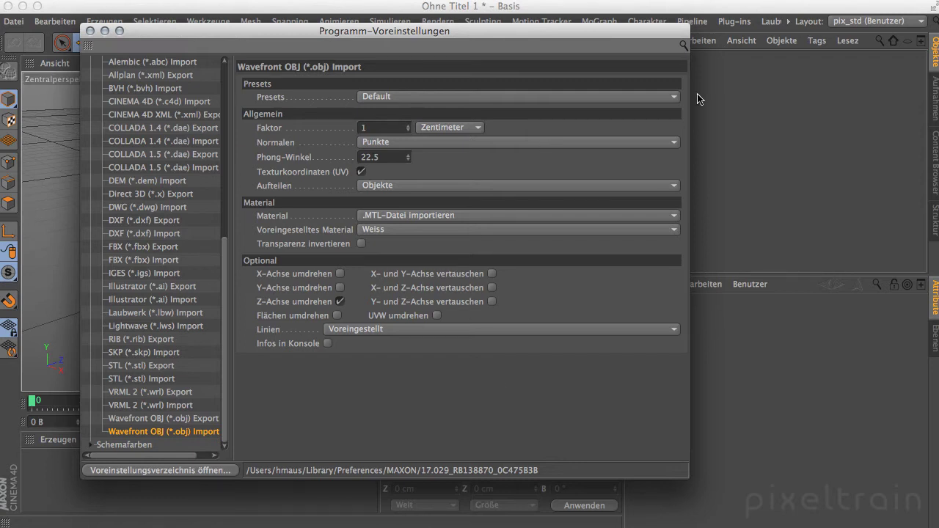
click(665, 98)
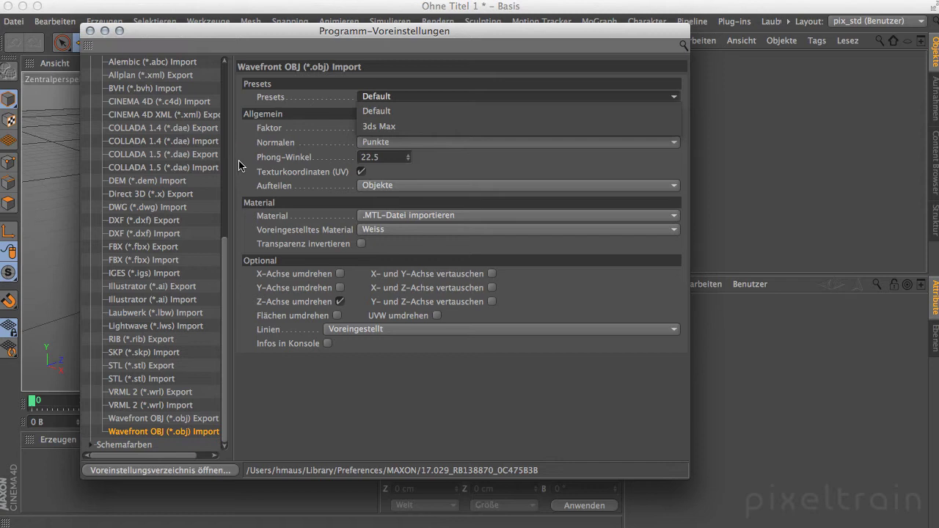
click(379, 116)
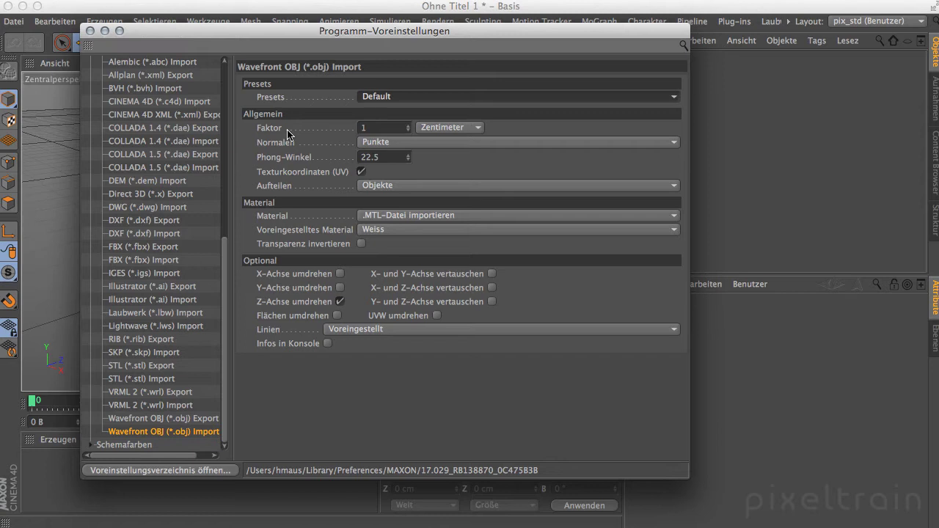
Set OBJ import Normalen to Überspringen, keep Material on .MTL-Datei importieren, then show the OBJ Export page.
click(671, 143)
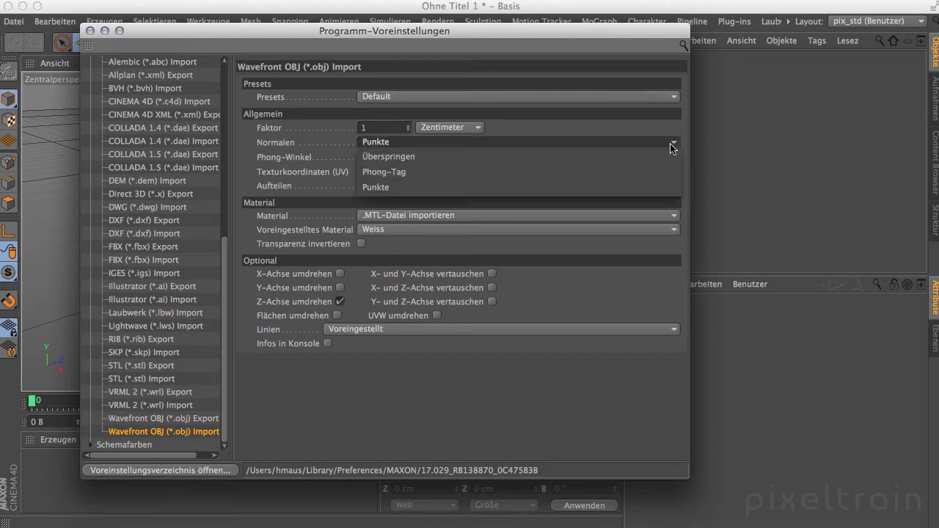
click(464, 157)
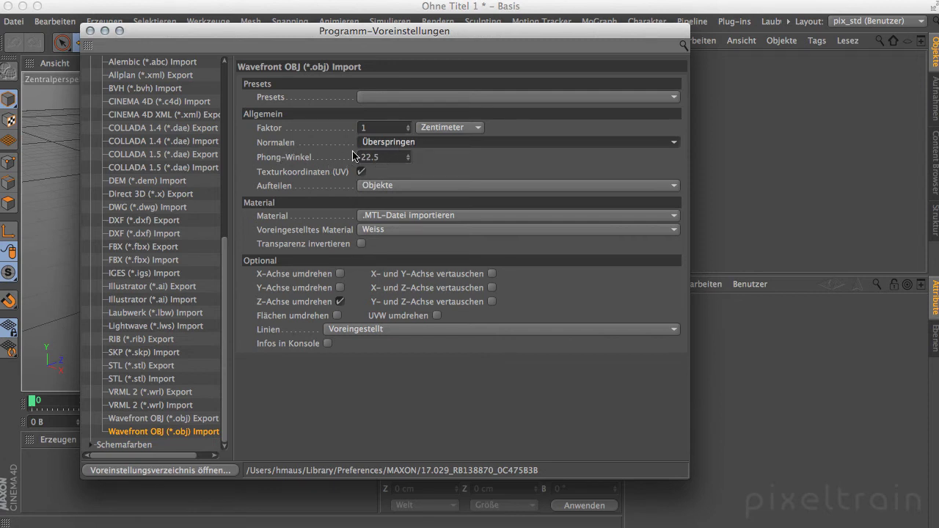
click(449, 143)
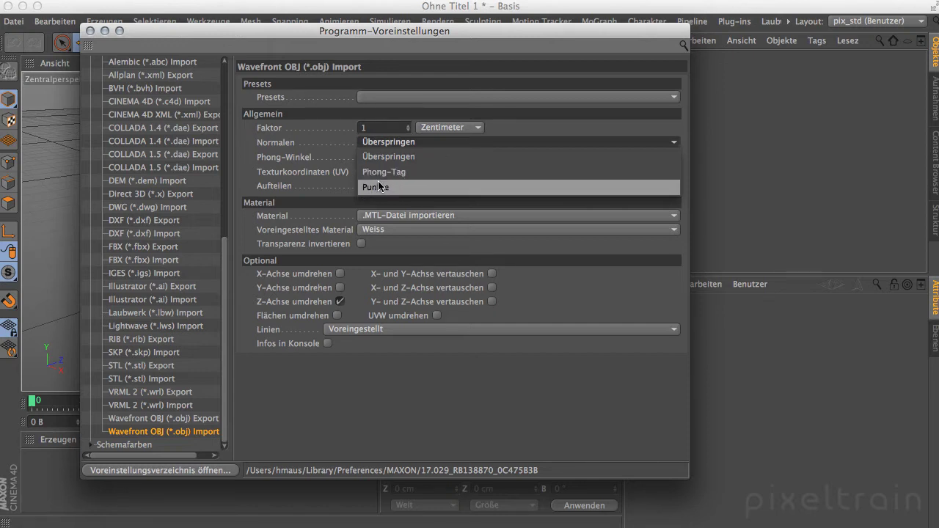
click(239, 172)
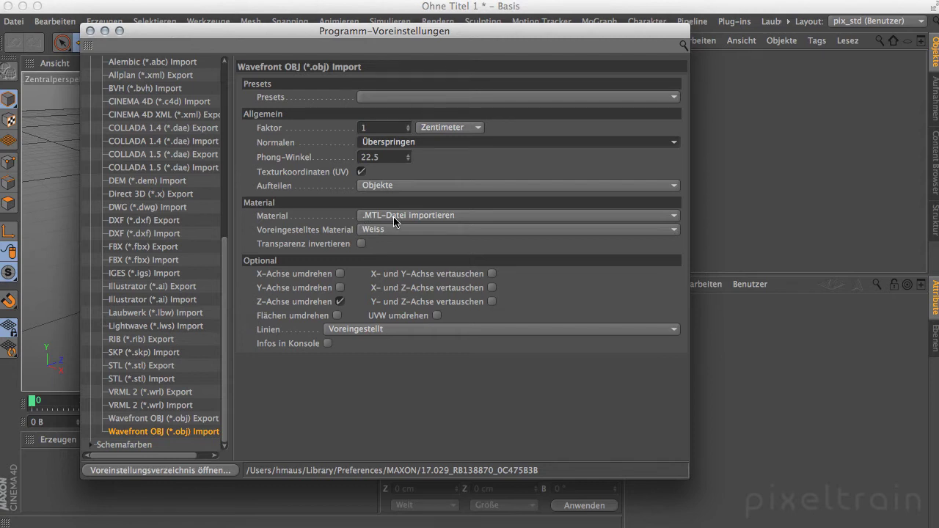
click(504, 219)
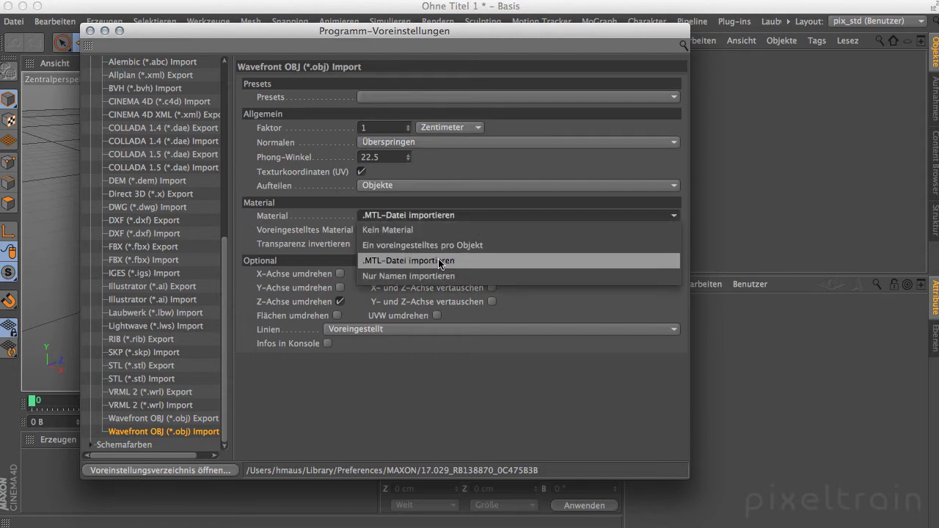
click(246, 241)
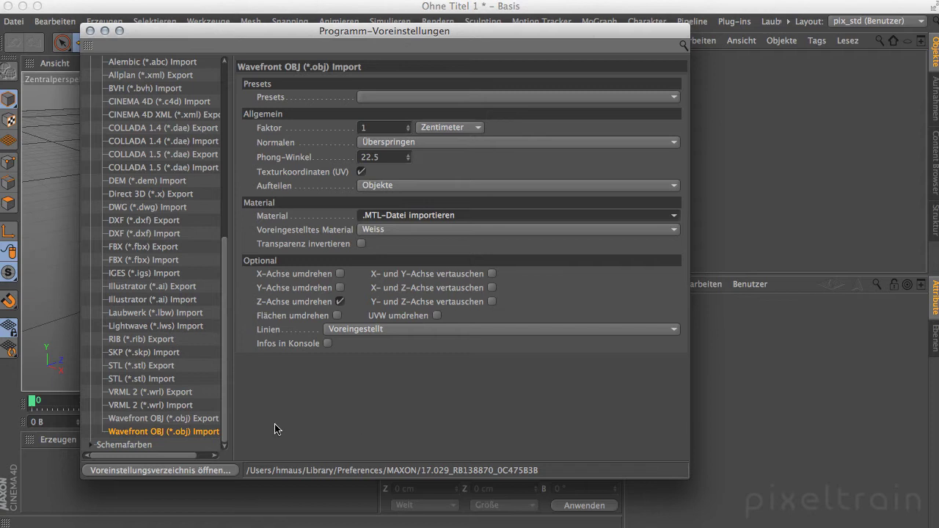
click(204, 421)
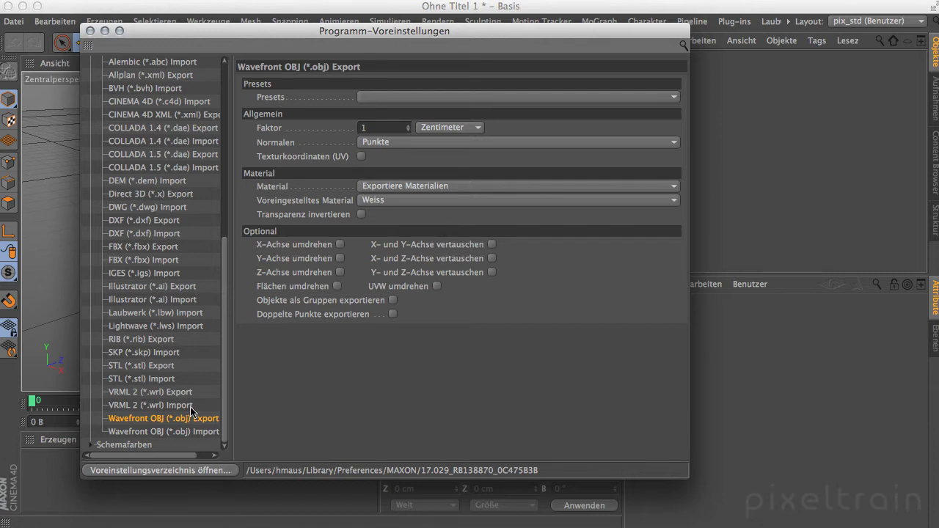
Show the SKP (*.skp) Import settings in the Import/Export list.
click(126, 354)
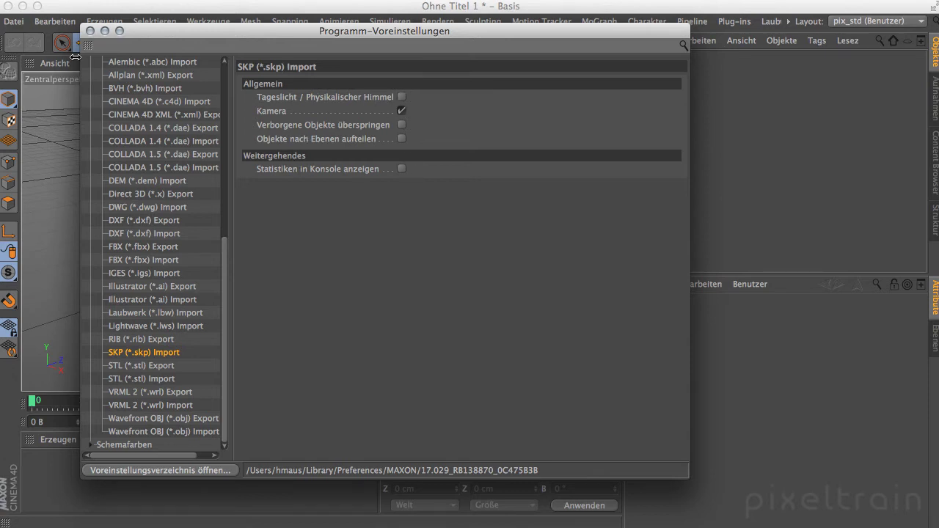
Close the Programm-Voreinstellungen window.
click(89, 31)
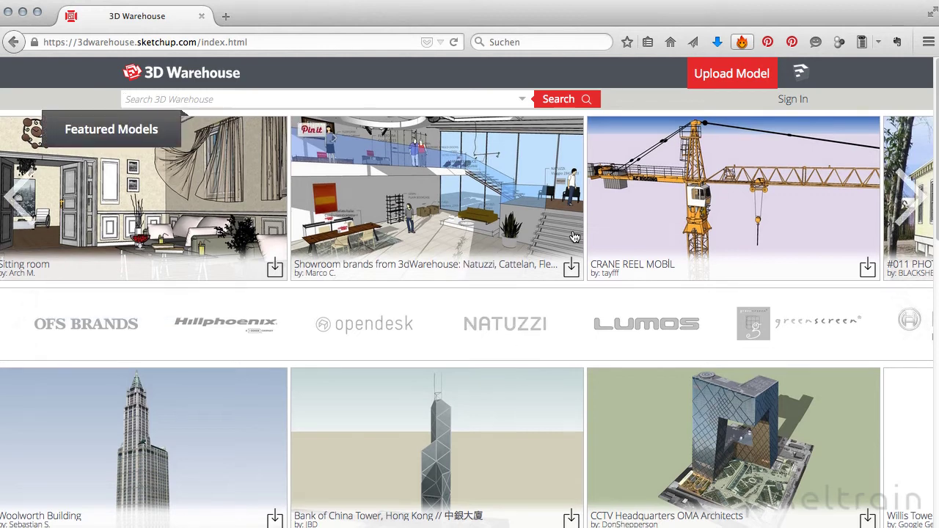
Search 3D Warehouse for star destroyer models.
scroll(574, 231, down, 2)
scroll(573, 235, down, 5)
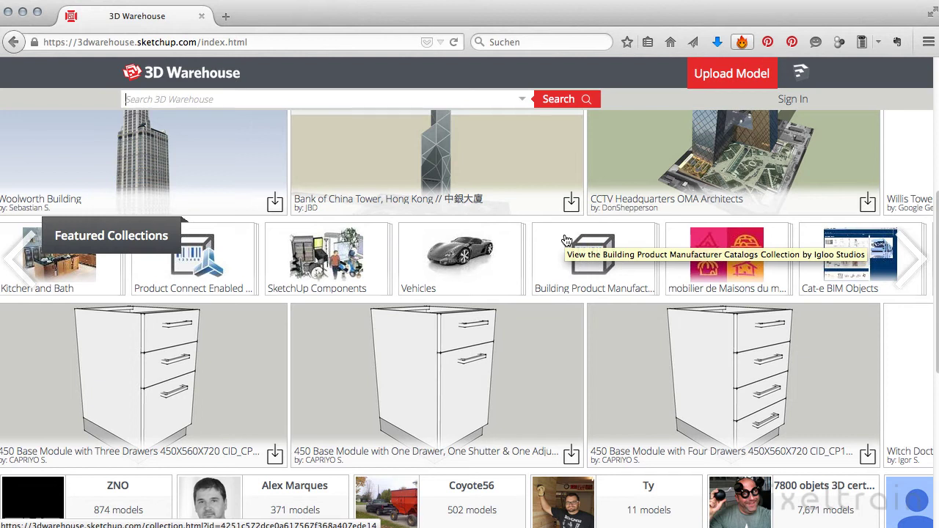
scroll(567, 241, up, 3)
scroll(566, 241, up, 3)
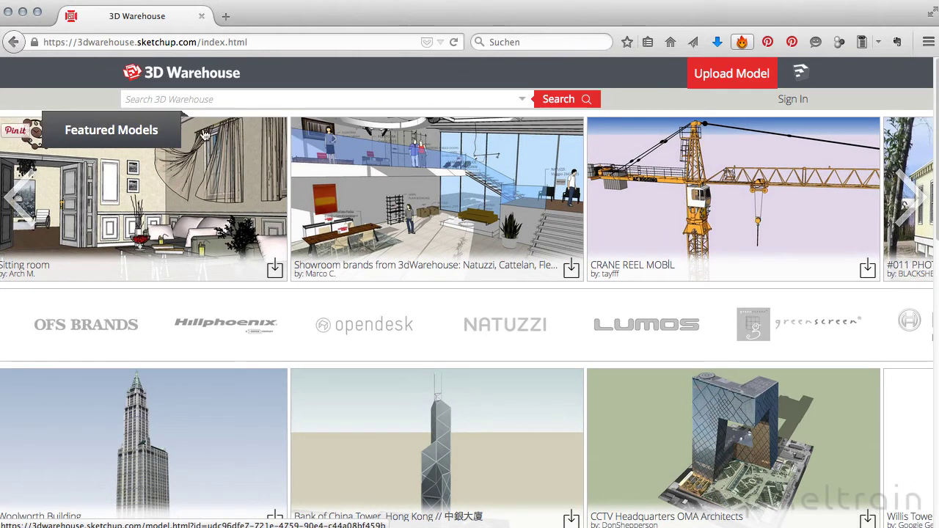
text(star)
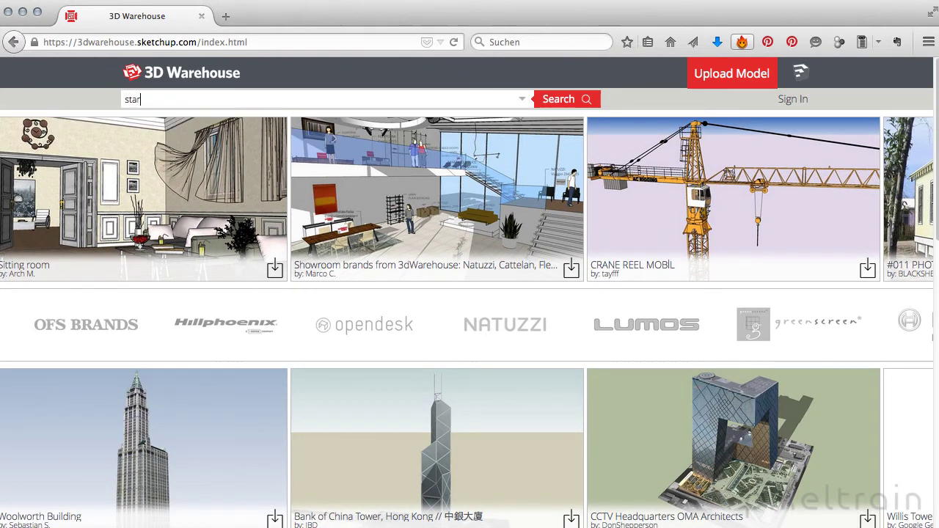
text( st)
text(roye)
key(Return)
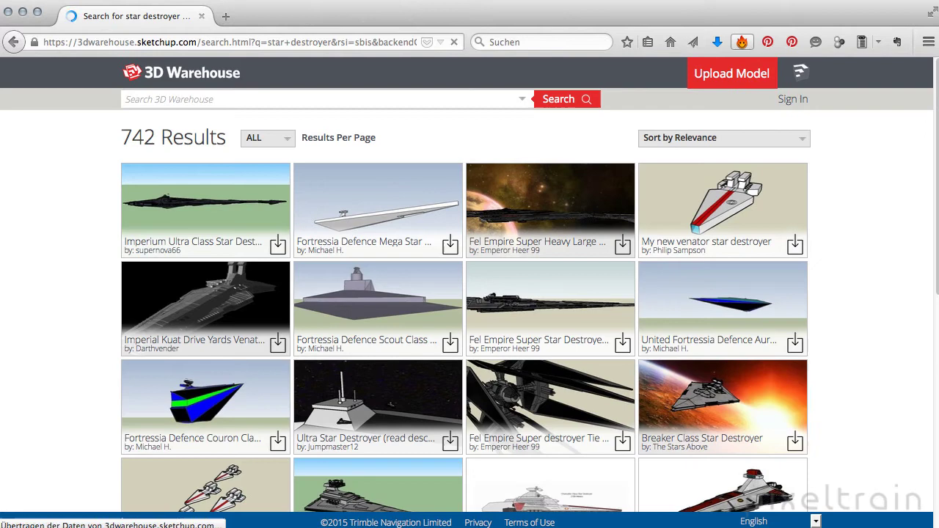
Scroll the results and open the Galactic Republic Venator-class Star Destroyer model page.
scroll(513, 323, down, 1)
scroll(513, 337, down, 1)
scroll(513, 341, down, 1)
scroll(517, 345, down, 3)
scroll(528, 352, down, 2)
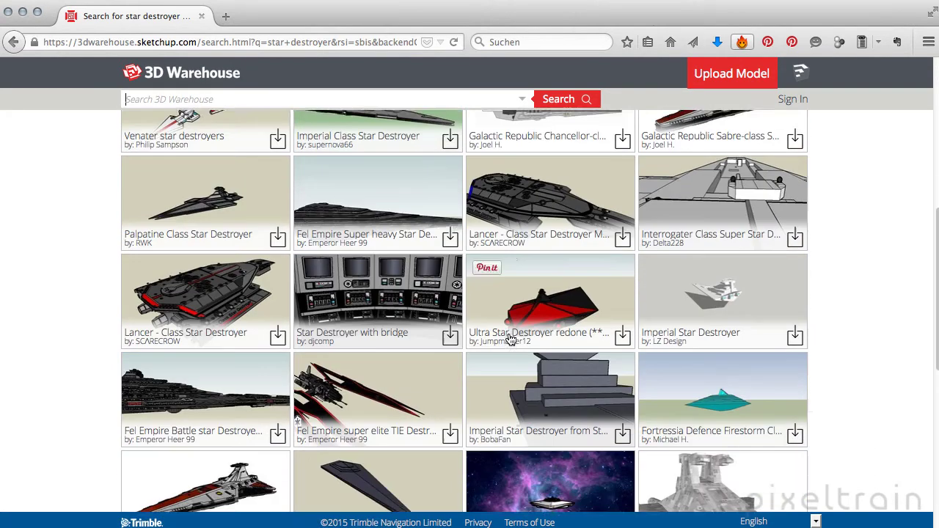
scroll(539, 362, down, 2)
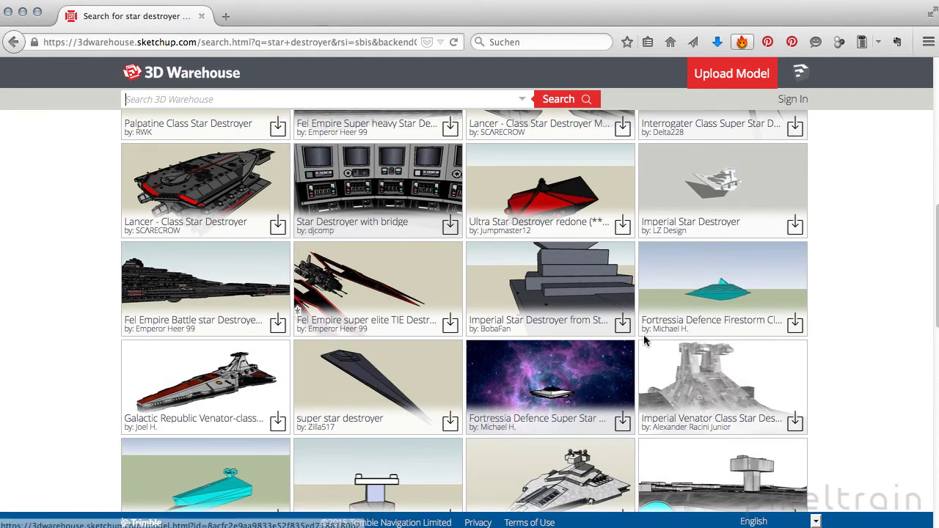
scroll(688, 330, up, 3)
scroll(688, 328, up, 3)
scroll(688, 328, up, 2)
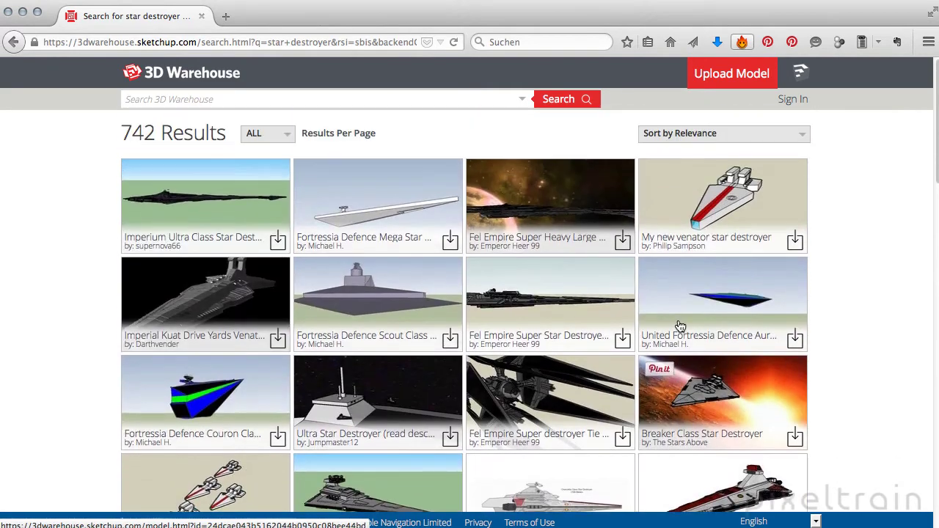
scroll(706, 328, down, 6)
scroll(514, 367, down, 2)
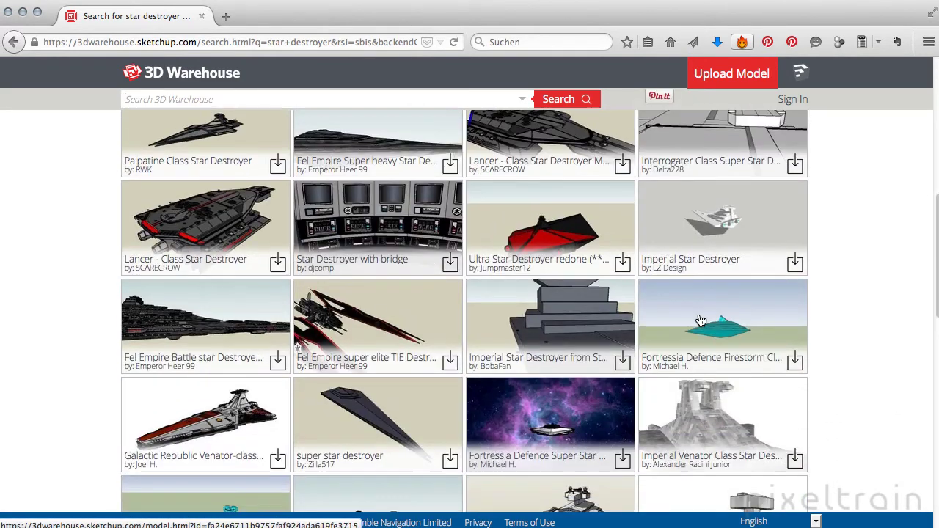
click(203, 415)
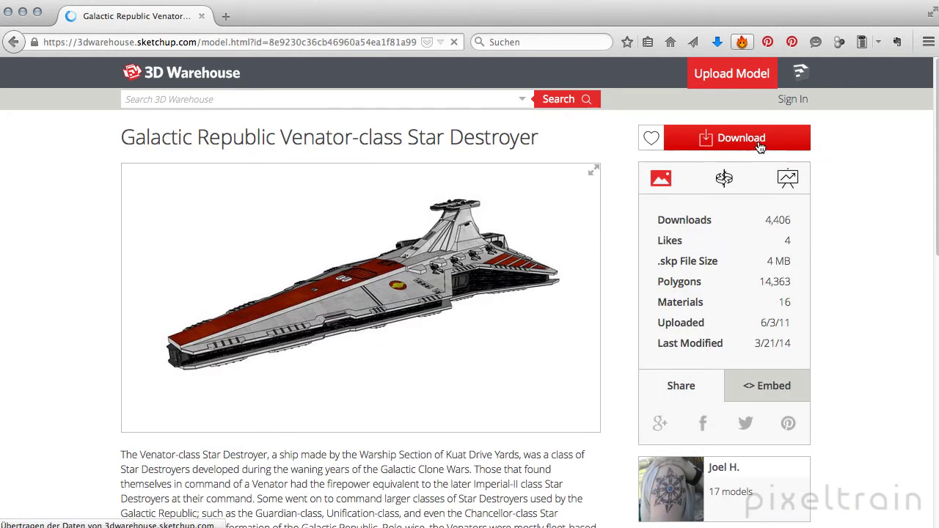
Check the download formats (SketchUp 8 Model, Google Earth KMZ), then return to Cinema 4D's Datei menu.
click(760, 147)
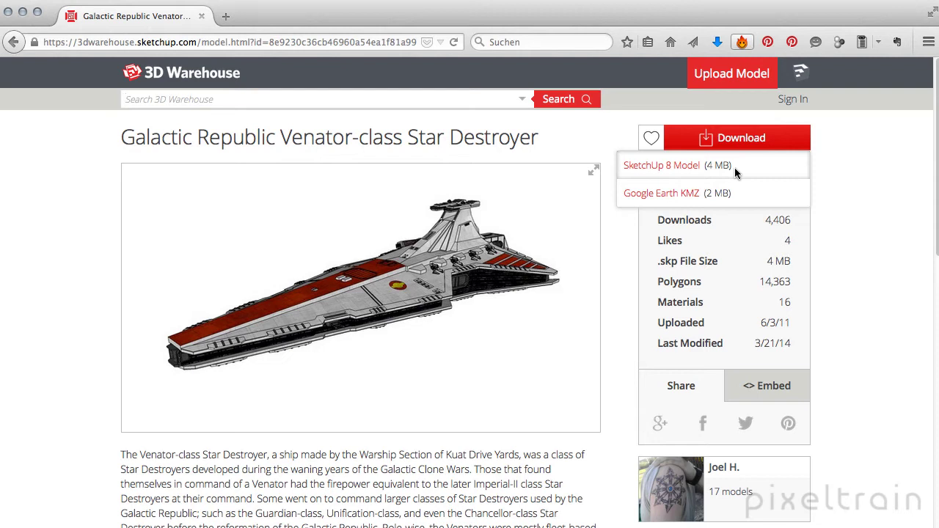
click(73, 267)
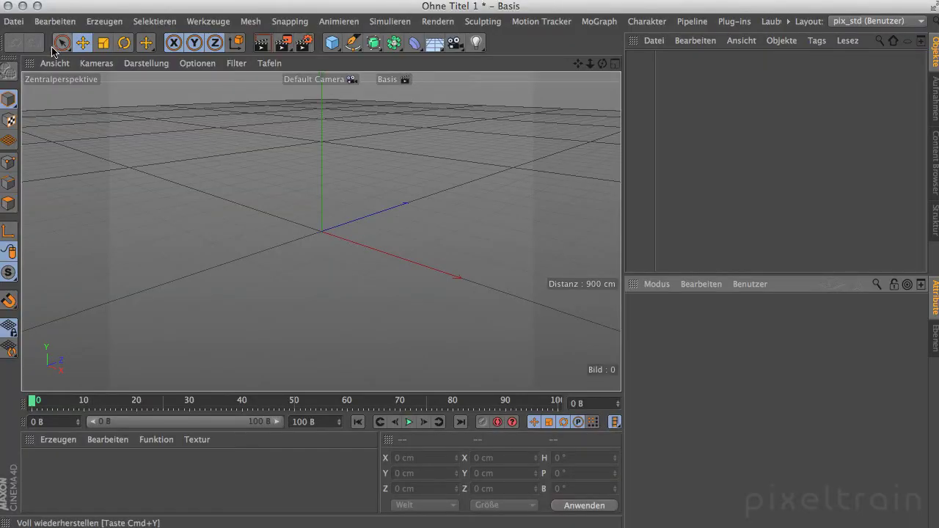
click(14, 22)
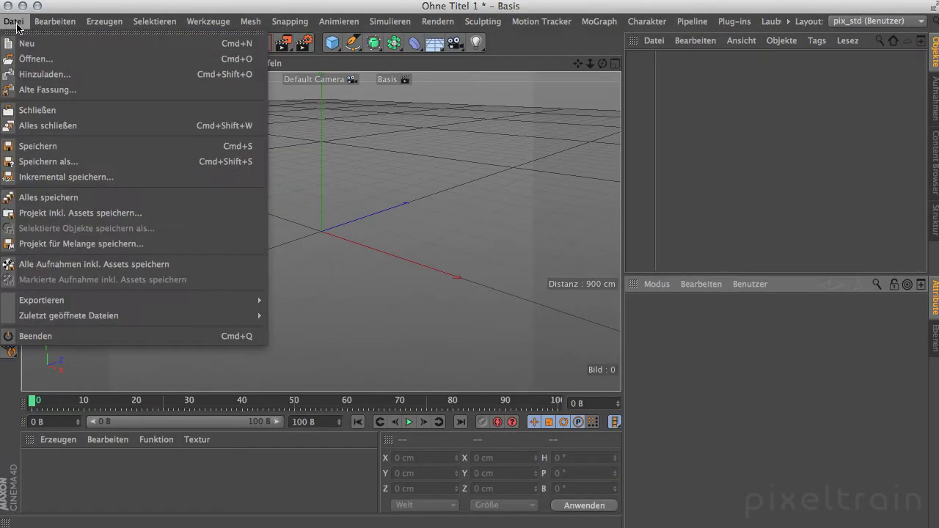
Open Venator-II-GC-class-Star-Destroyer---Protector.skp from the Schreibtisch folder.
click(33, 58)
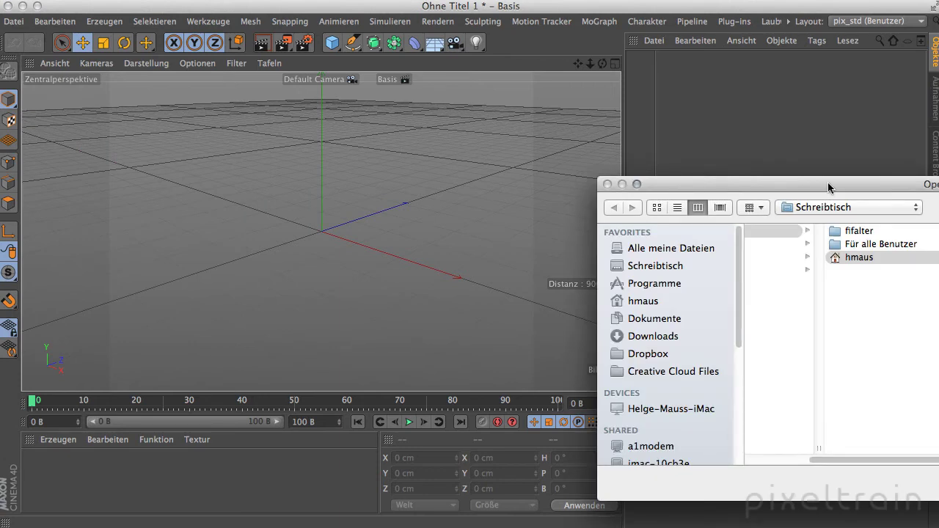
drag(829, 189, 264, 46)
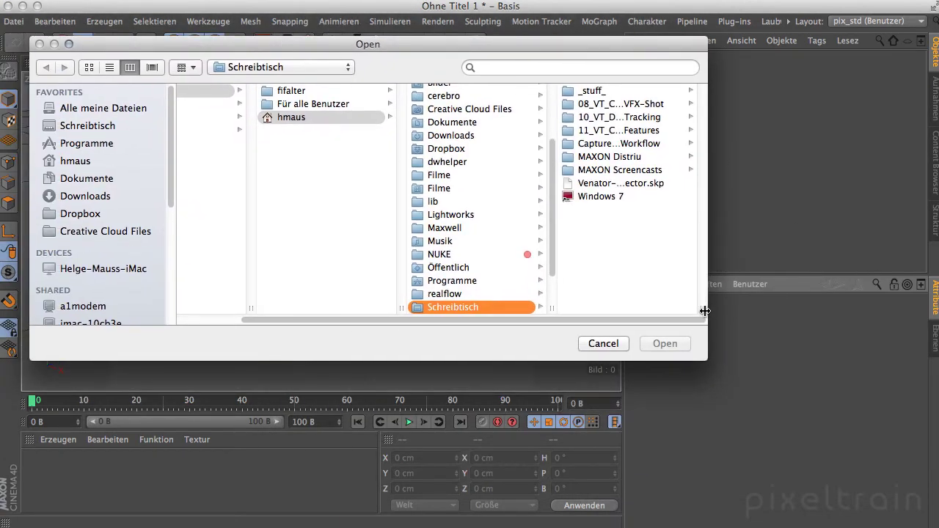
drag(705, 311, 892, 315)
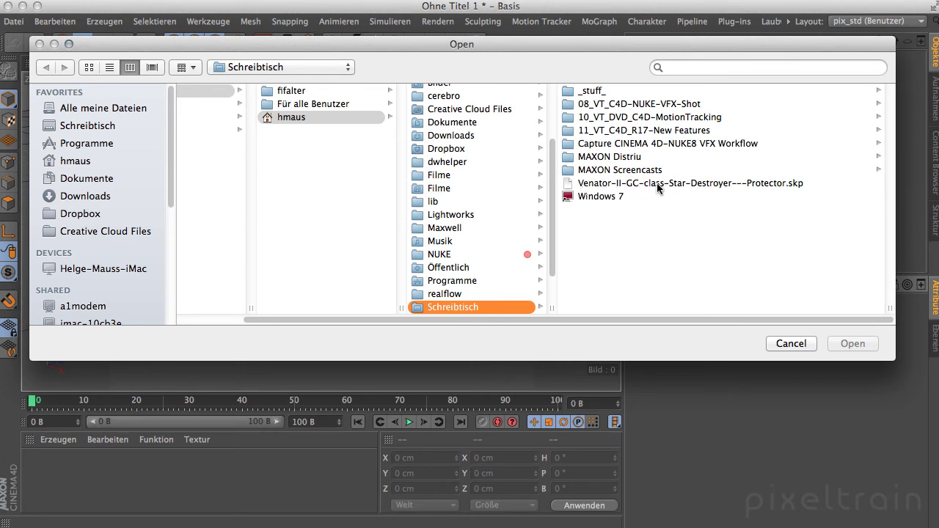
click(645, 186)
click(646, 184)
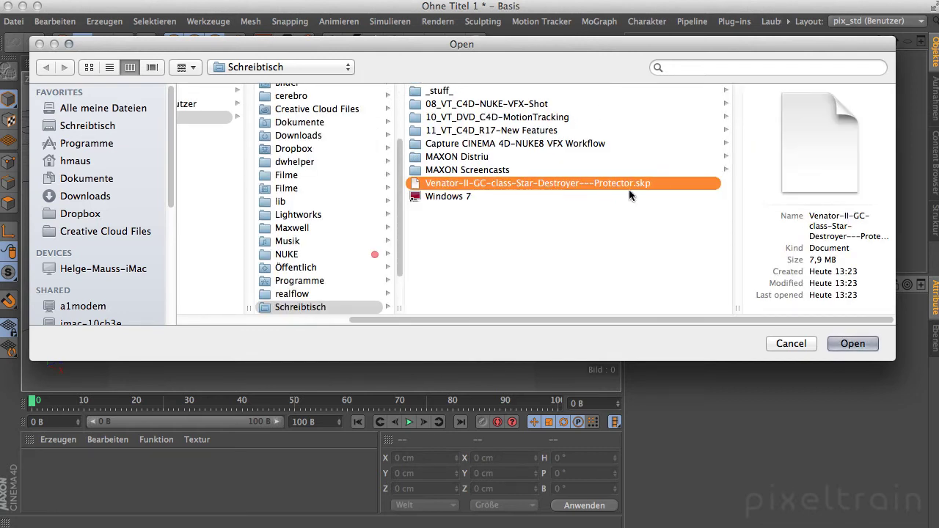
click(852, 345)
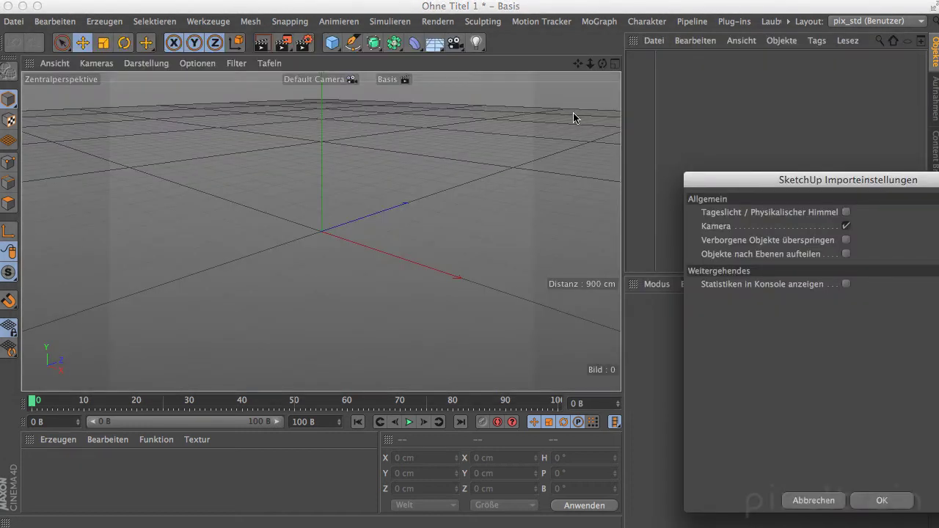
Confirm the SketchUp Importeinstellungen with OK to import the Star Destroyer model.
click(551, 369)
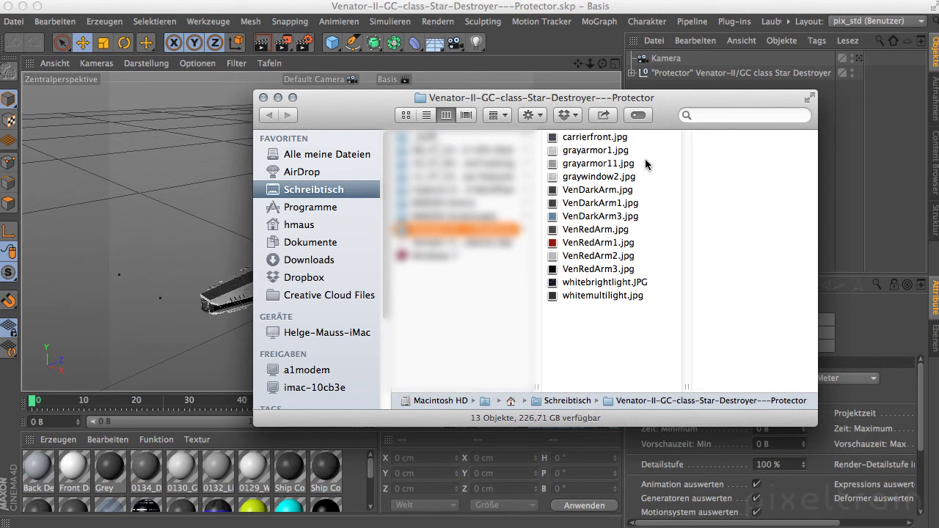
Preview whitemultilight, VenRedArm3, VenRedArm1, VenRedArm, VenDarkArm1 and VenDarkArm JPGs, then close the folder.
drag(692, 387, 730, 386)
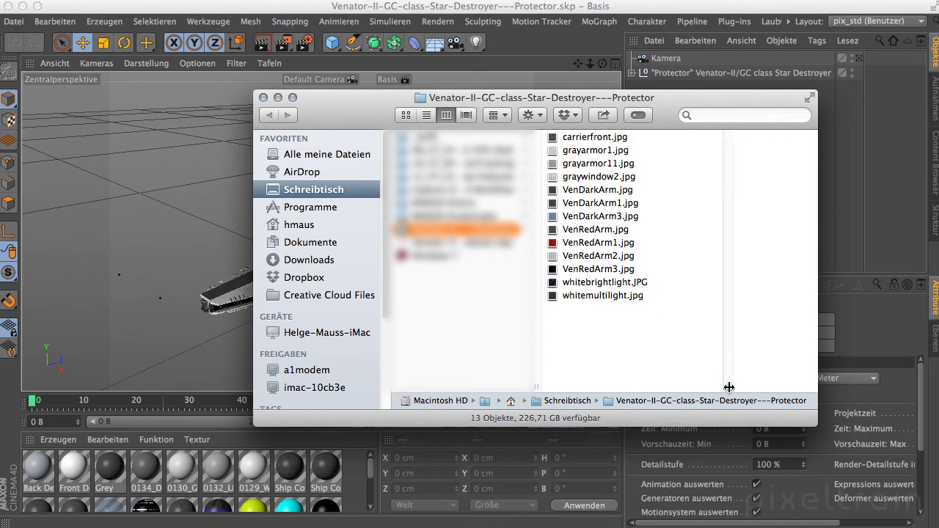
click(570, 295)
click(548, 268)
click(547, 245)
click(553, 229)
click(556, 204)
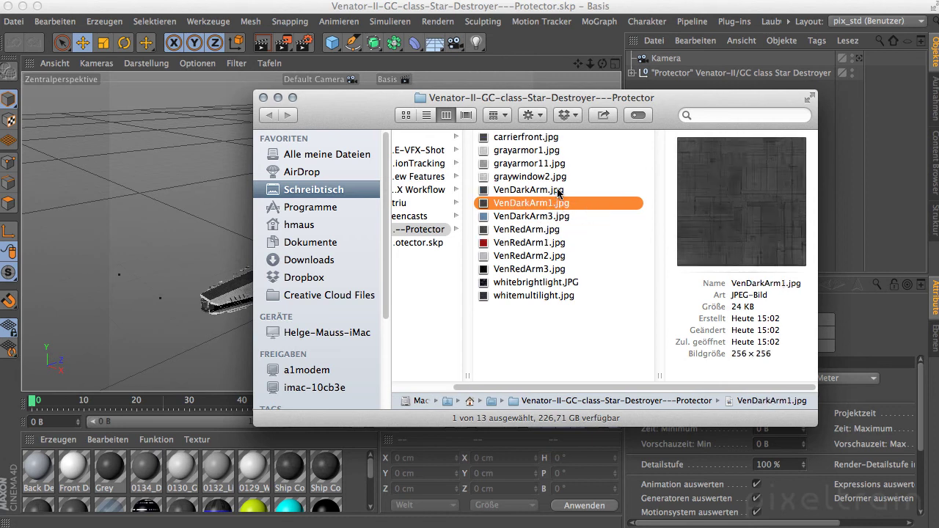
click(560, 193)
click(263, 98)
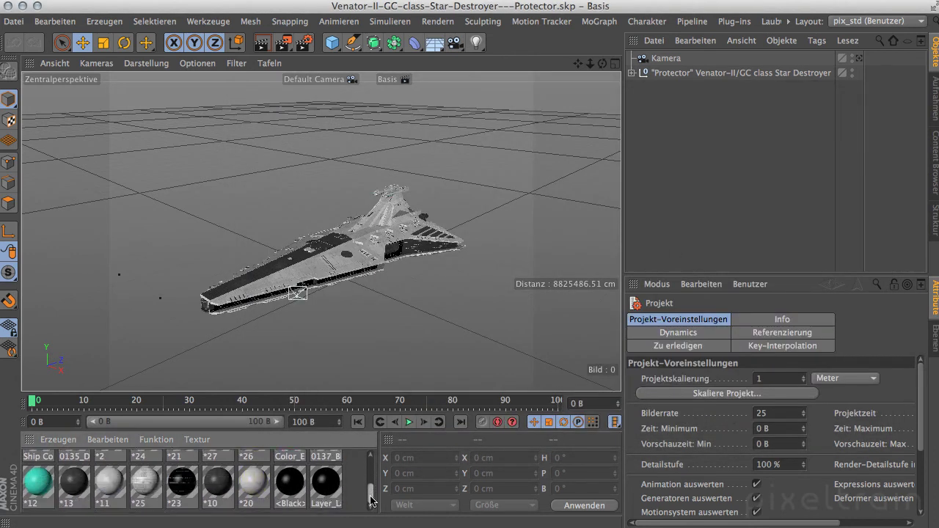
Open material *24 in the Material-Editor, enlarge it to read the whitebrightlight.JPG Textur path, then close it.
scroll(370, 492, down, 1)
scroll(376, 475, up, 1)
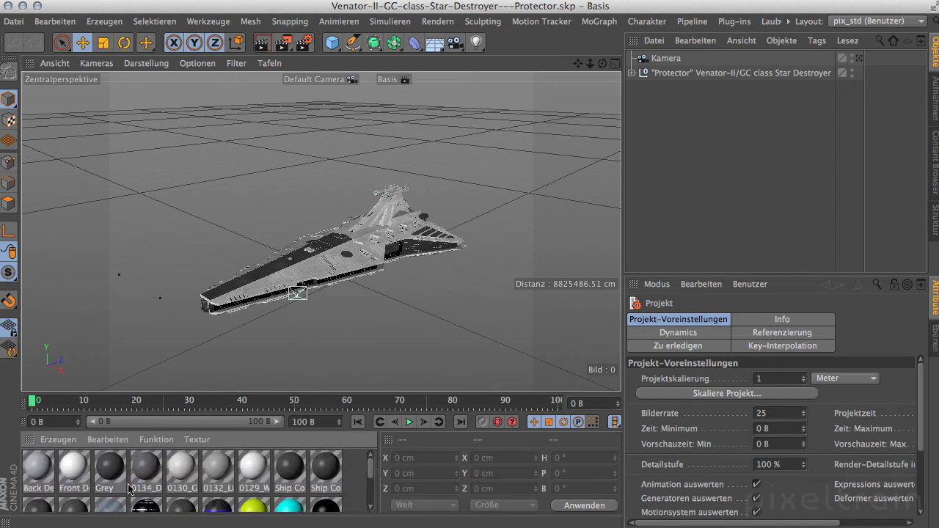
double_click(153, 508)
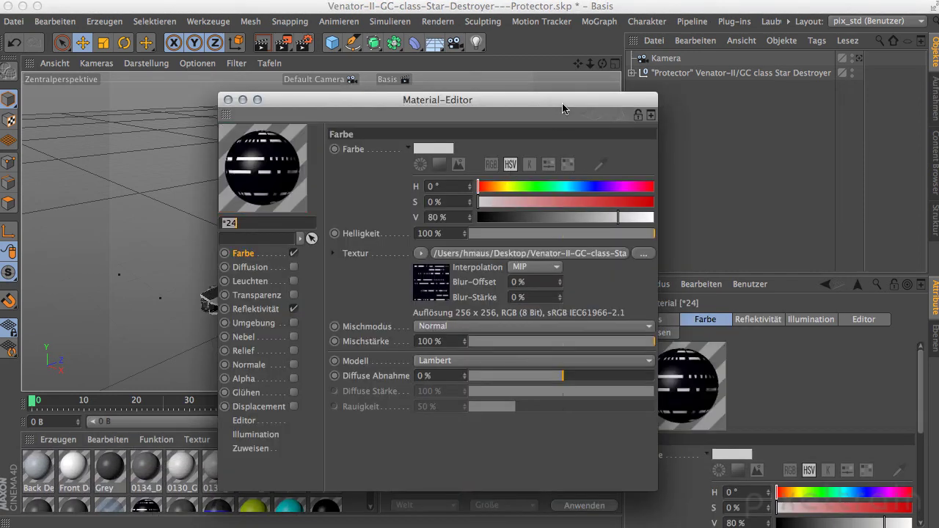
drag(562, 105, 448, 48)
drag(542, 432, 810, 453)
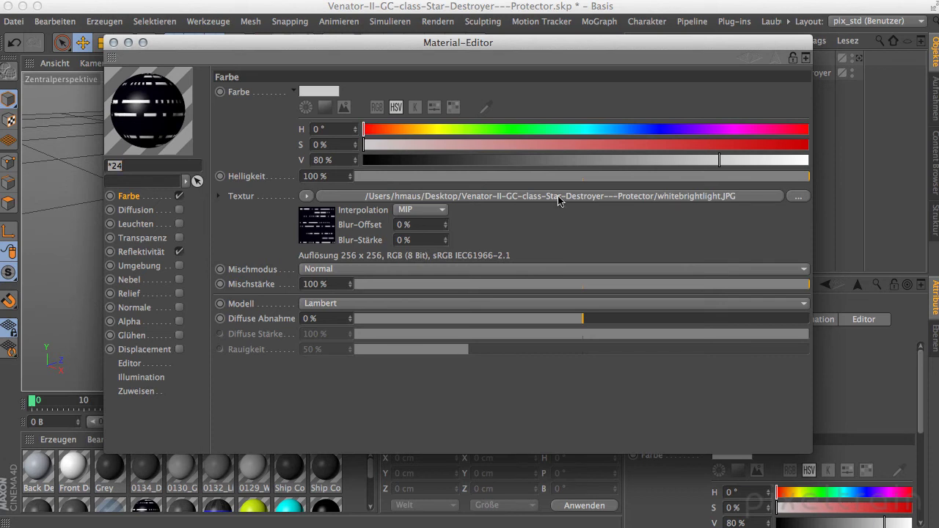
click(114, 42)
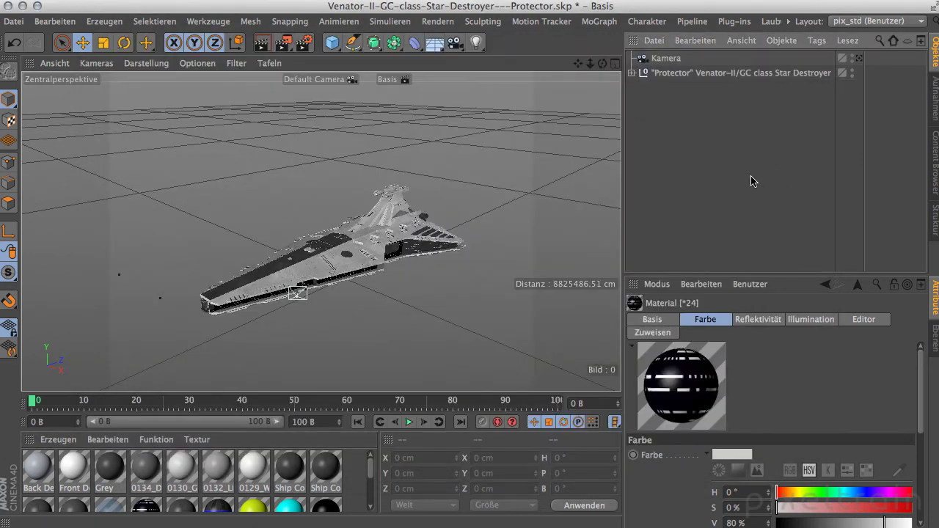
Expand the Protector and Venator-II groups, then inspect the ship from lower and overhead angles.
click(631, 73)
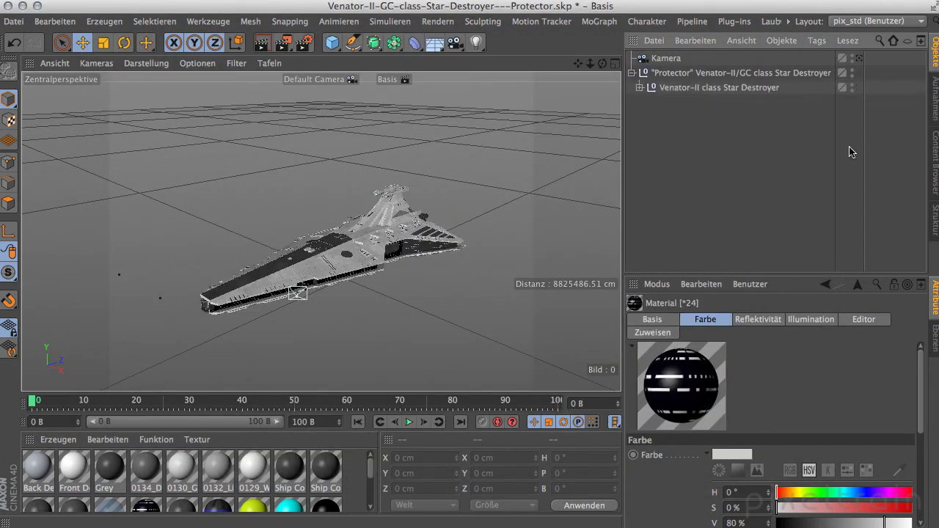
click(640, 87)
alt+drag(352, 241, 317, 288)
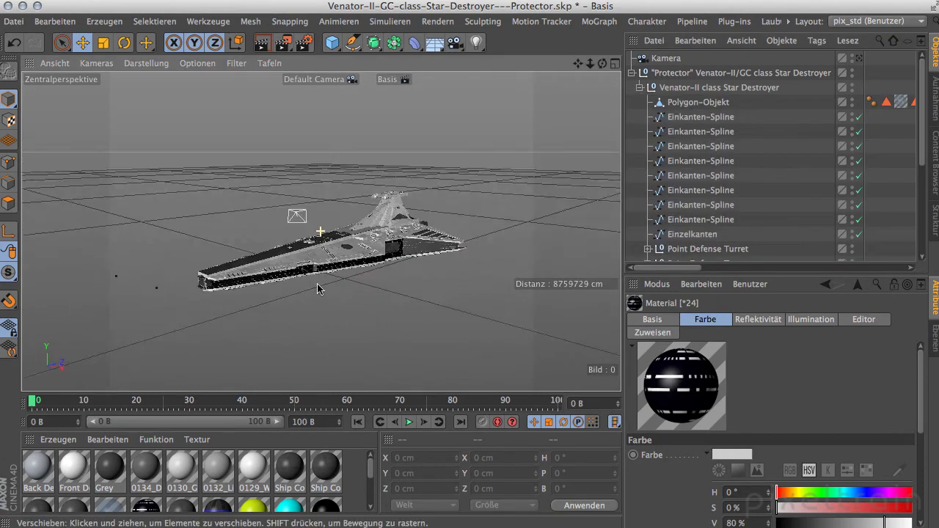
scroll(318, 288, up, 5)
scroll(544, 248, up, 5)
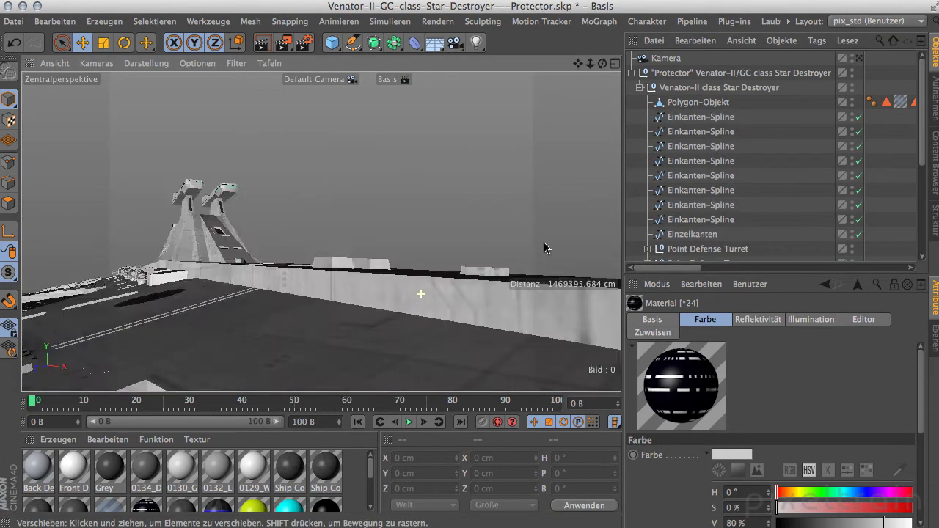
mouse_move(544, 248)
alt+mouse_down()
mouse_move(378, 295)
mouse_move(339, 213)
mouse_move(345, 220)
alt+mouse_up()
scroll(391, 224, down, 2)
scroll(391, 224, down, 2)
Look at the ship through the Kamera camera and adjust the viewing angle.
click(860, 59)
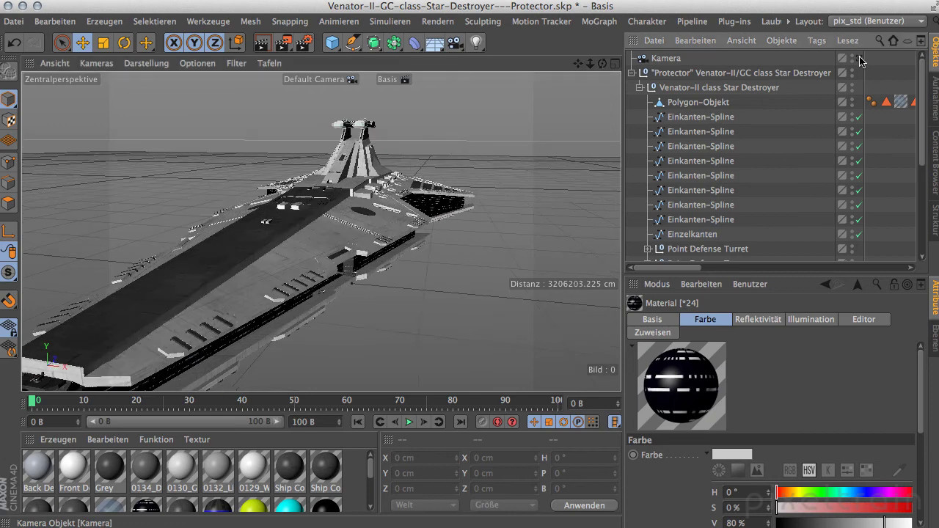
click(860, 59)
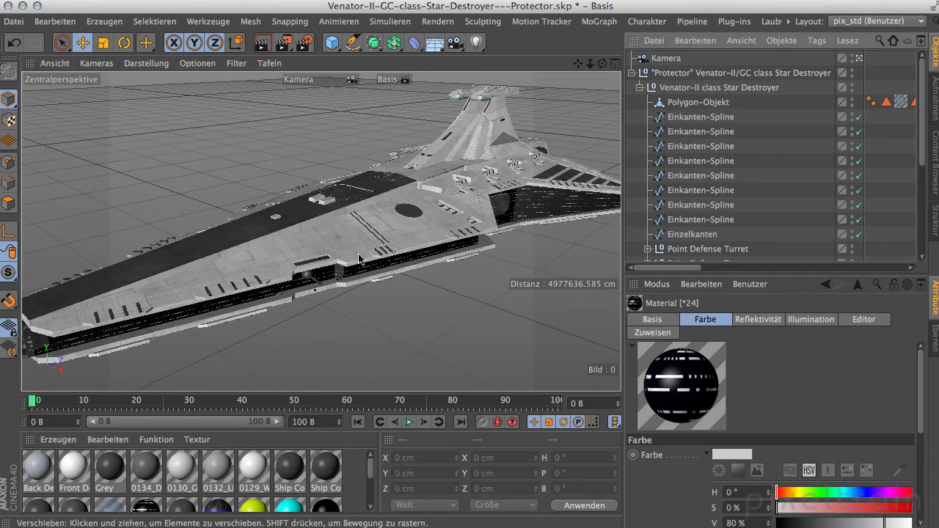
alt+drag(367, 221, 383, 214)
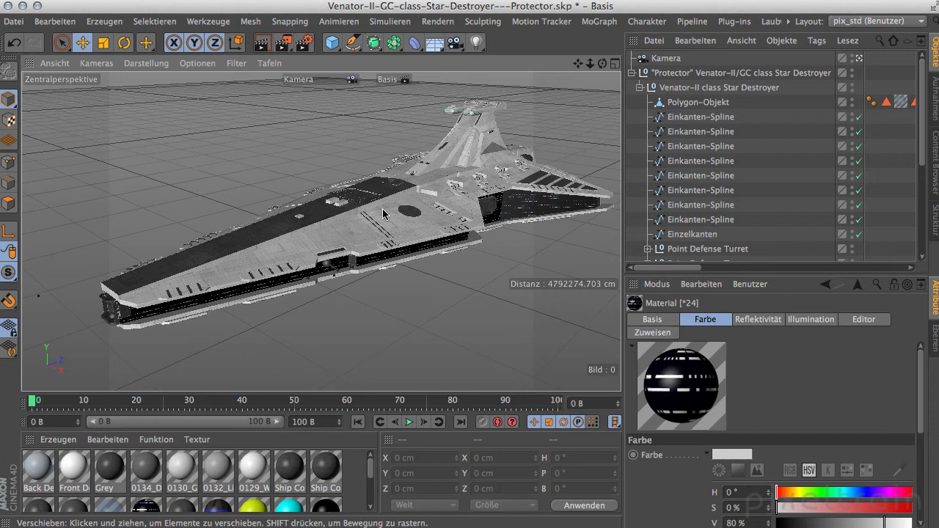
Start a new empty project and add a 200 cm Würfel cube.
click(14, 21)
click(18, 42)
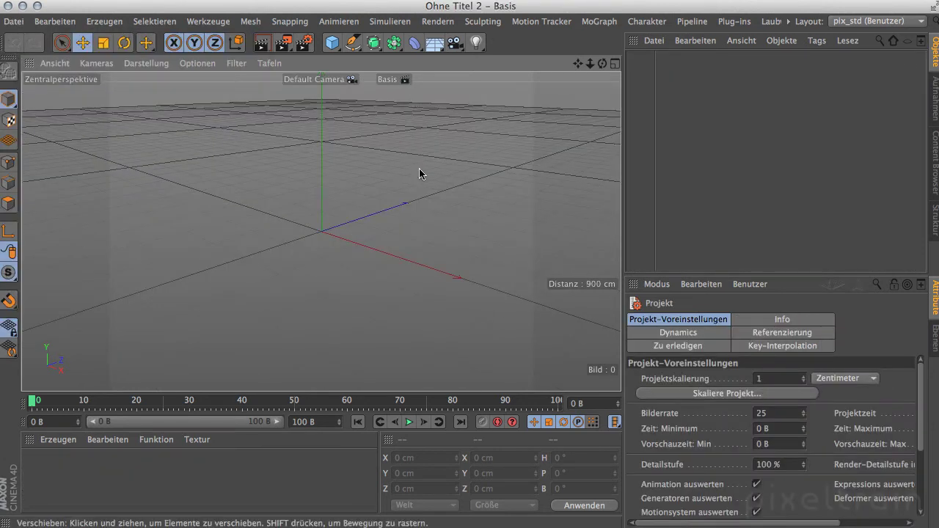
click(332, 42)
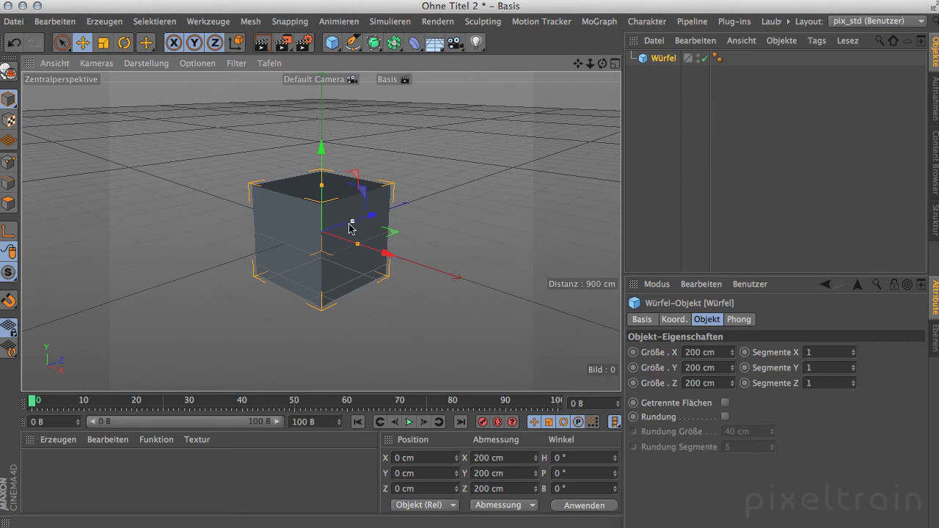
Check the cube's Phong tag, reselect the cube, and bring up the Datei menu.
click(717, 58)
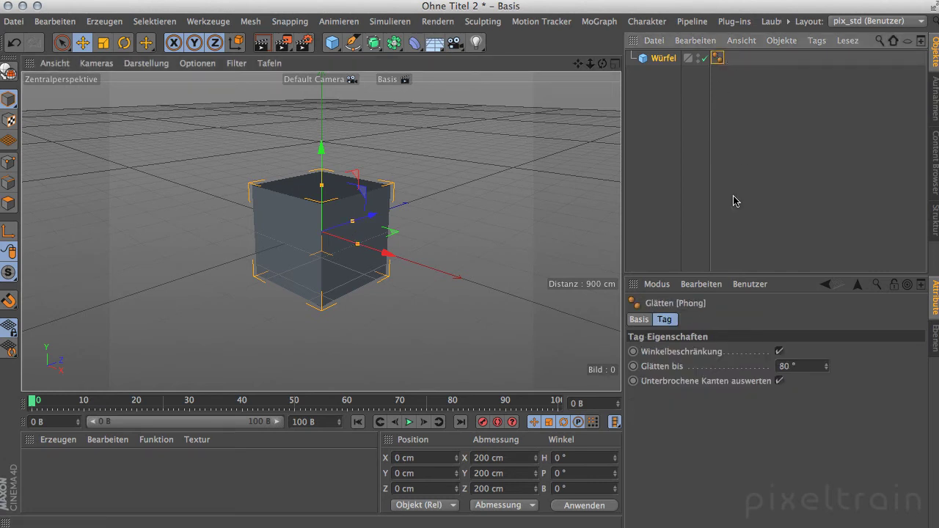
click(639, 183)
click(353, 225)
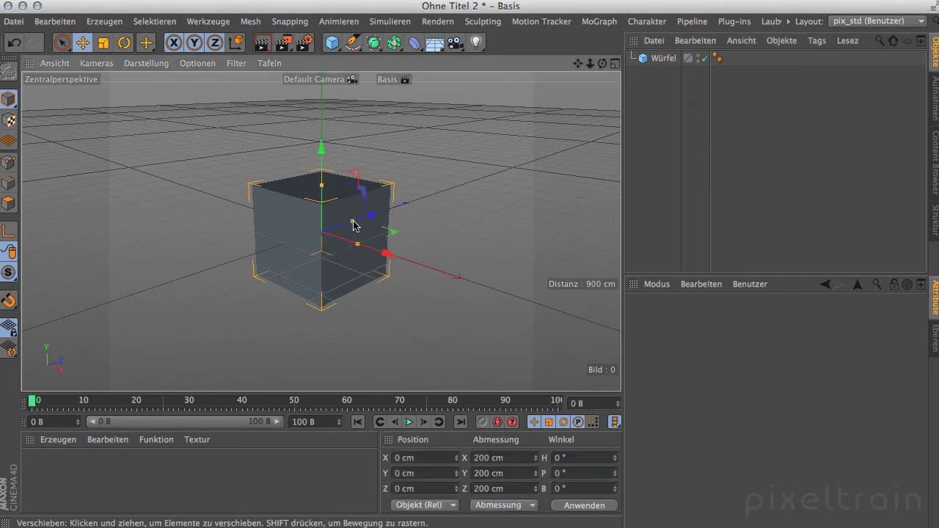
click(14, 20)
mouse_move(44, 300)
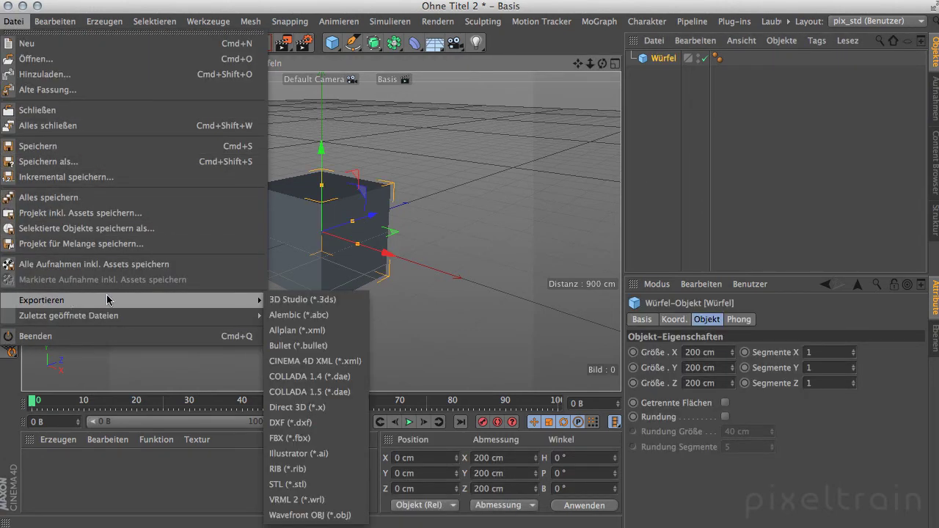
Export the scene as Wavefront OBJ under the name Box.obj.
click(332, 516)
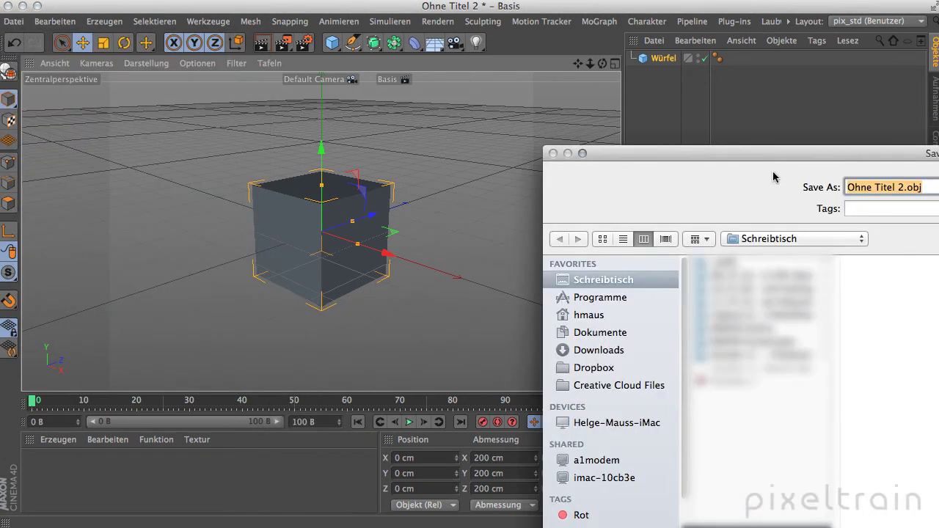
drag(792, 153, 398, 30)
click(537, 62)
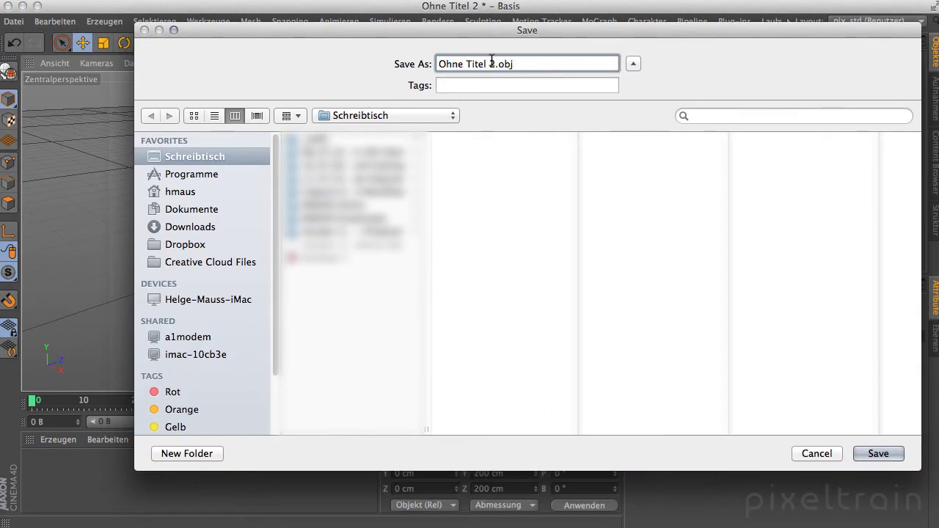
drag(492, 61, 373, 36)
text(Box)
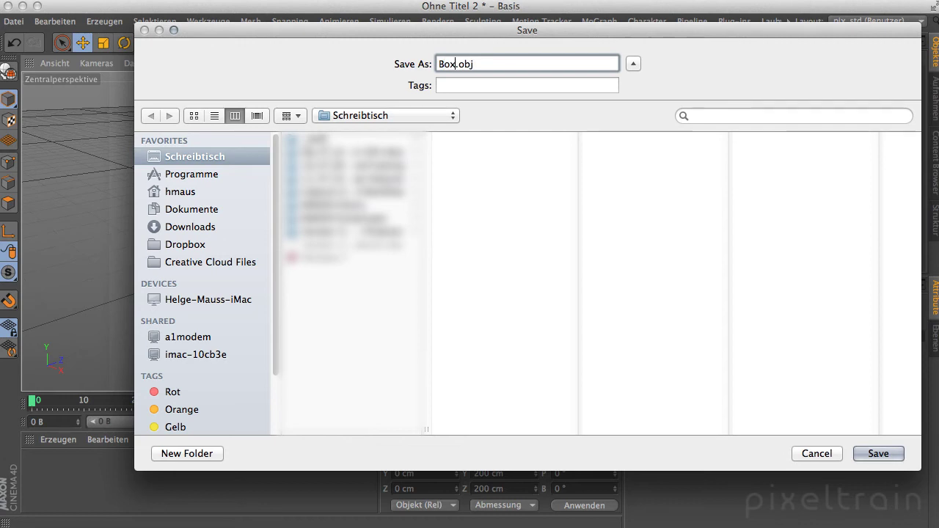
key(Return)
Apply the Default preset in the OBJ Export options and confirm the export.
drag(325, 20, 360, 59)
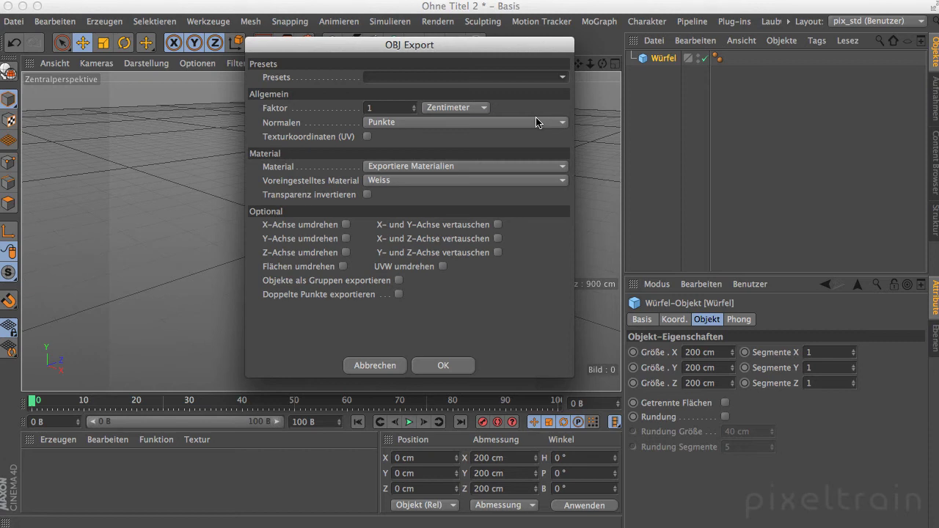
drag(346, 50, 508, 74)
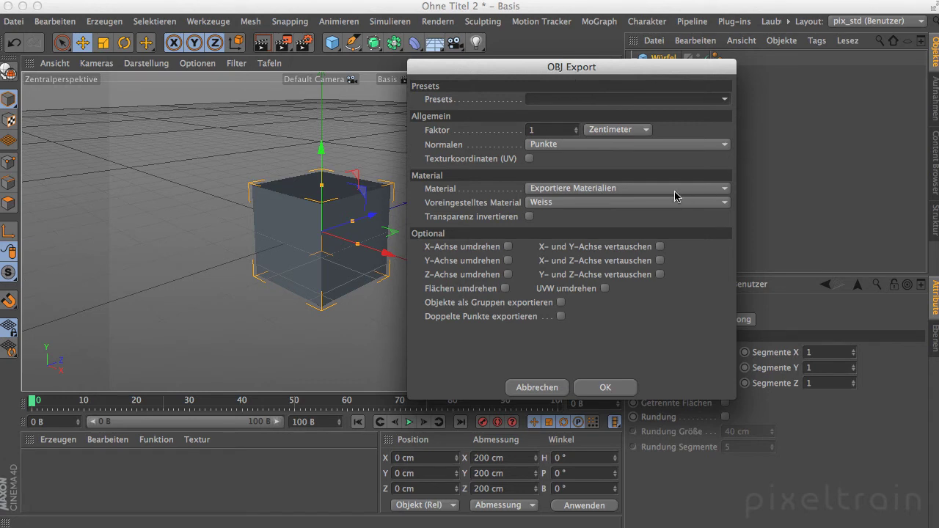
click(698, 99)
click(606, 118)
click(596, 388)
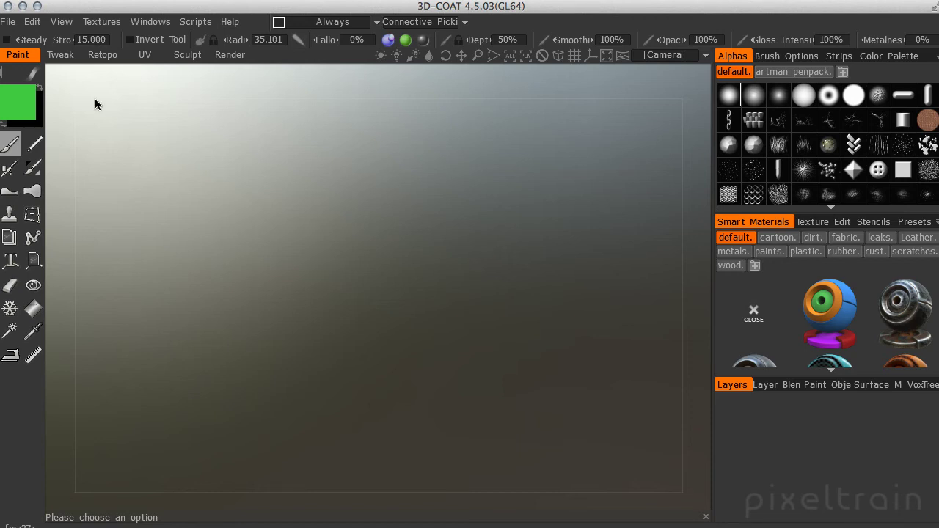
Import Box.obj from the desktop into 3D-Coat for per-pixel painting, ignoring the UV-set warning.
click(9, 21)
mouse_move(22, 133)
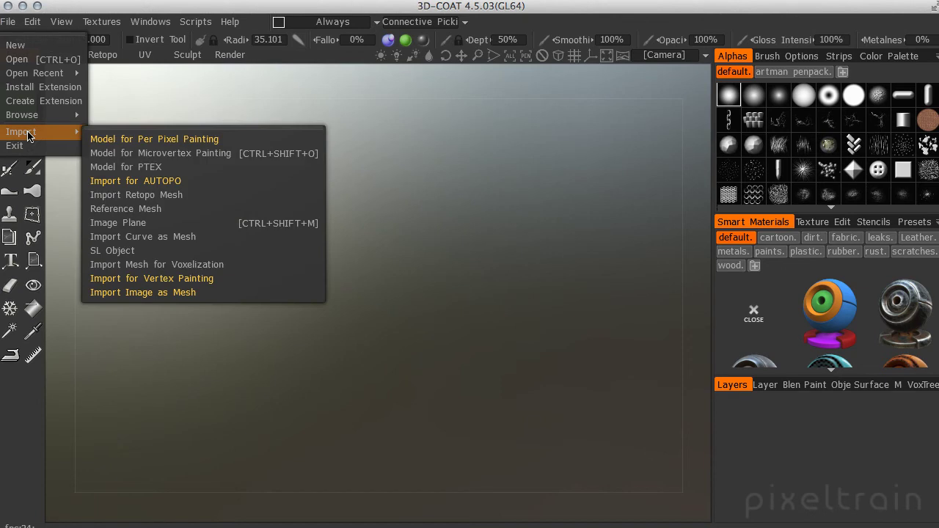
click(200, 144)
drag(743, 184, 426, 114)
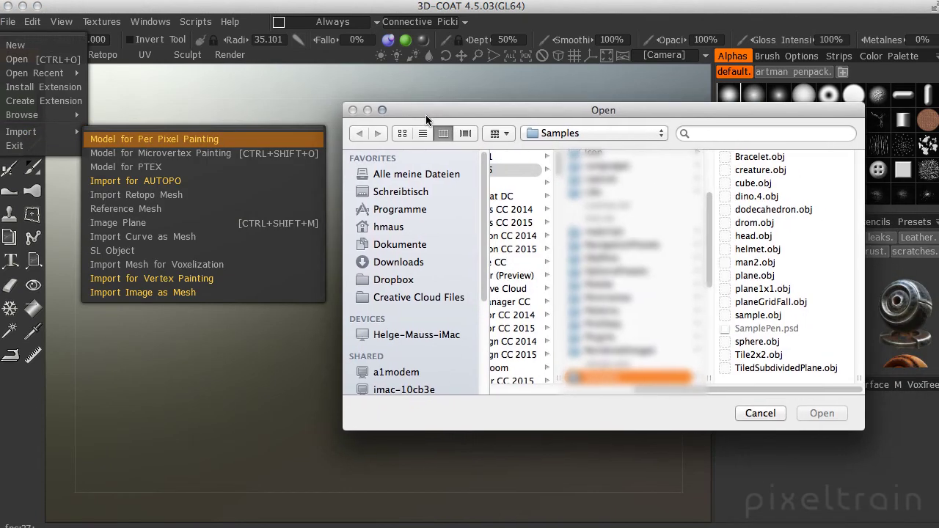
click(420, 192)
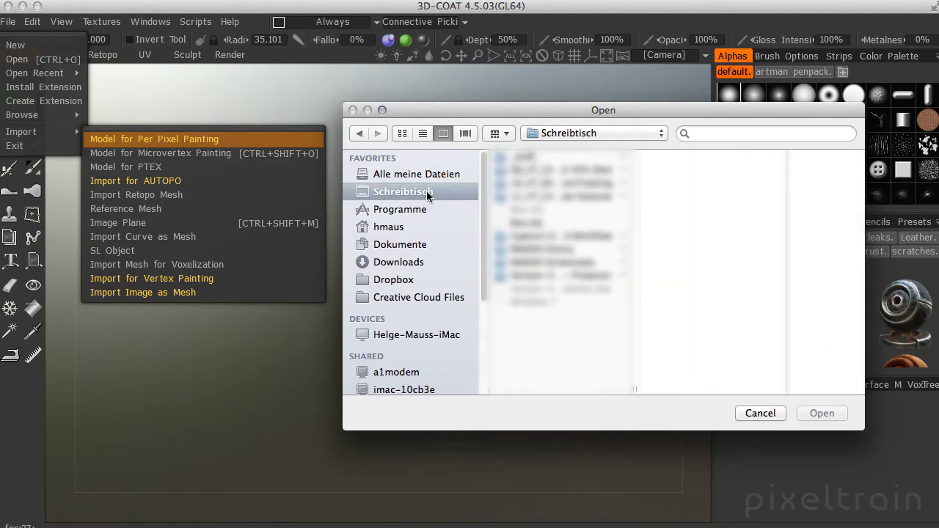
click(532, 223)
click(832, 415)
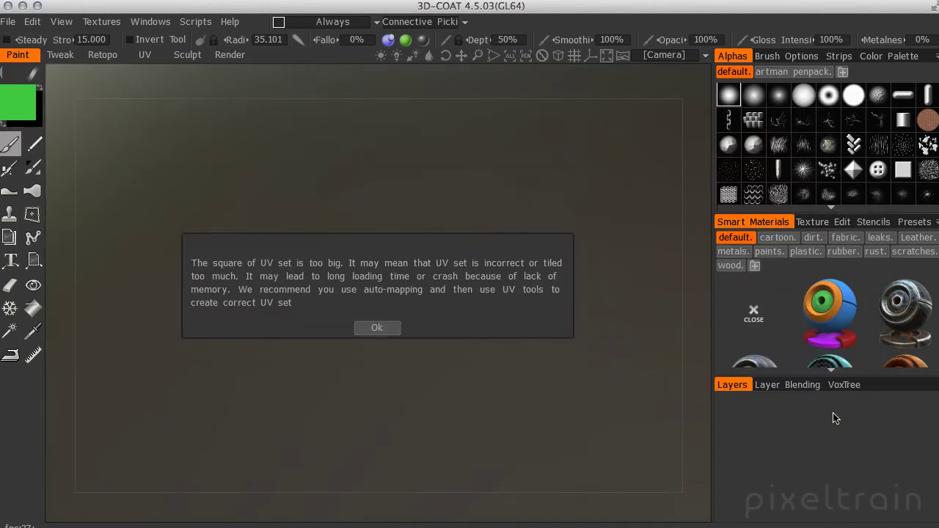
click(386, 329)
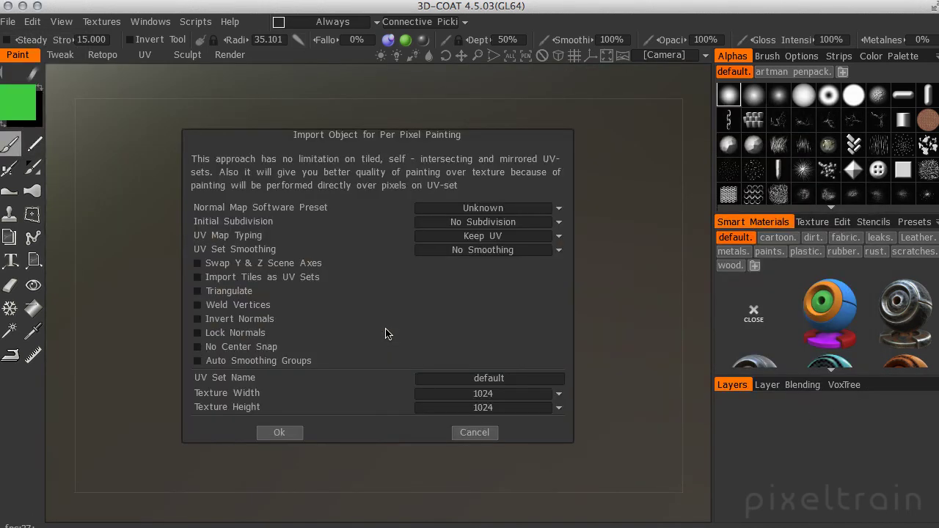
click(277, 433)
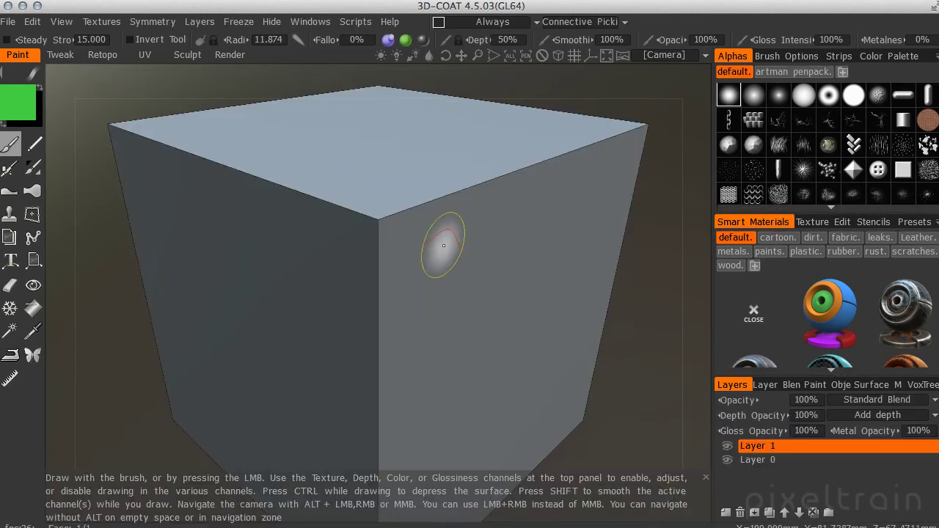
Zoom and orbit around the imported cube to check it from several angles.
scroll(473, 376, down, 3)
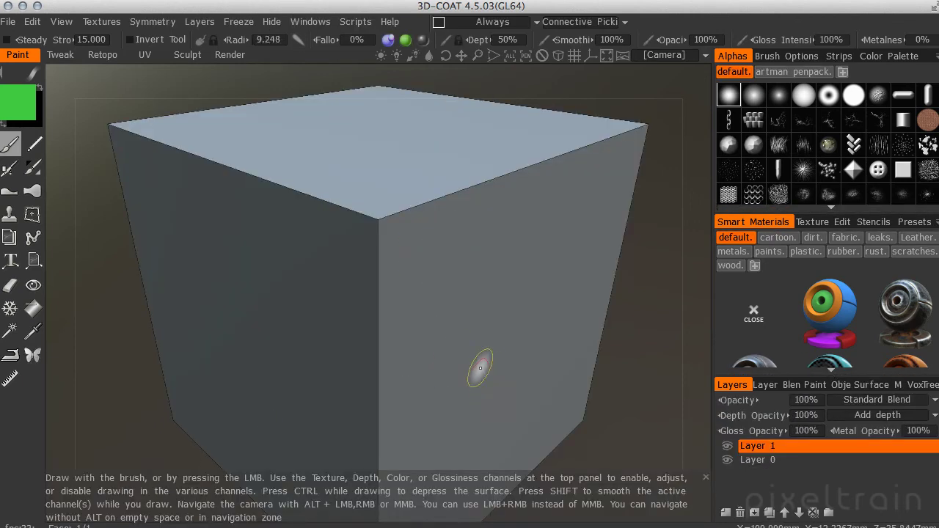
alt+right_drag(516, 334, 265, 331)
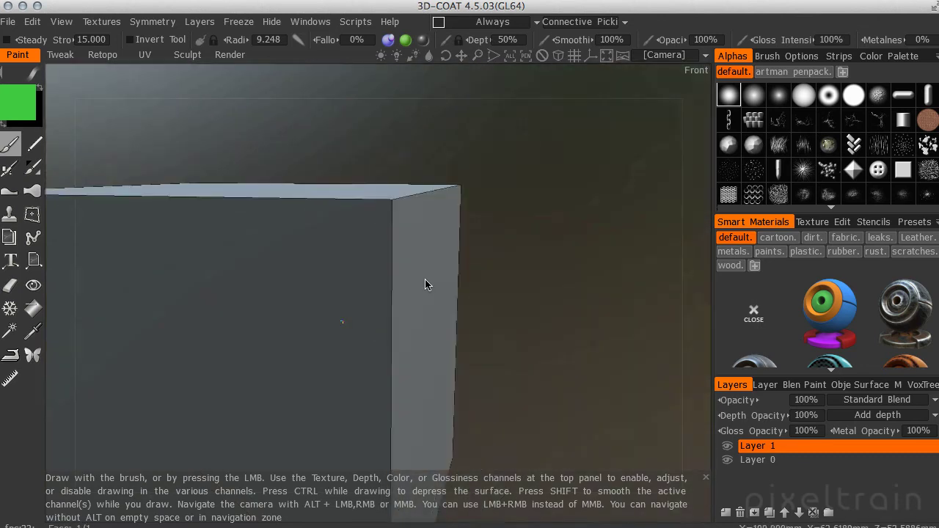
mouse_move(264, 332)
alt+mouse_down()
mouse_move(184, 318)
mouse_move(386, 331)
mouse_move(320, 306)
mouse_move(493, 313)
alt+mouse_up()
alt+right_drag(494, 312, 291, 291)
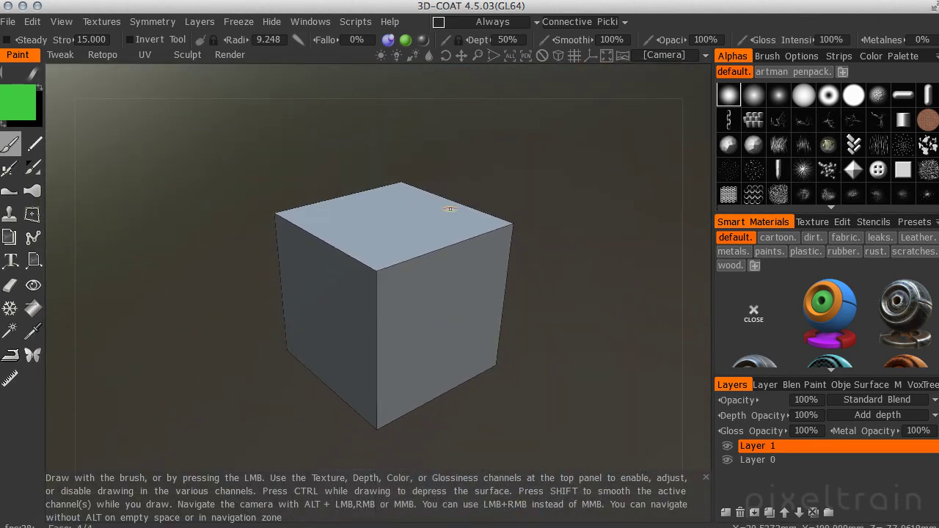
alt+drag(451, 210, 457, 306)
mouse_move(457, 305)
alt+right_down()
mouse_move(579, 260)
mouse_move(392, 275)
alt+right_up()
mouse_move(392, 275)
alt+mouse_down()
mouse_move(448, 242)
mouse_move(351, 327)
mouse_move(445, 338)
mouse_move(413, 327)
alt+mouse_up()
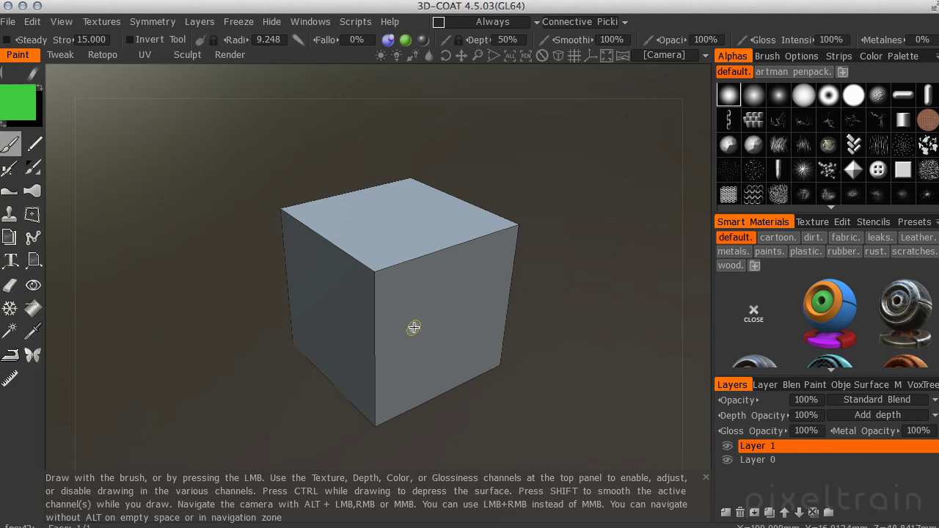
Start a new scene, discarding the cube scene without saving.
click(8, 21)
click(9, 22)
click(9, 23)
click(14, 45)
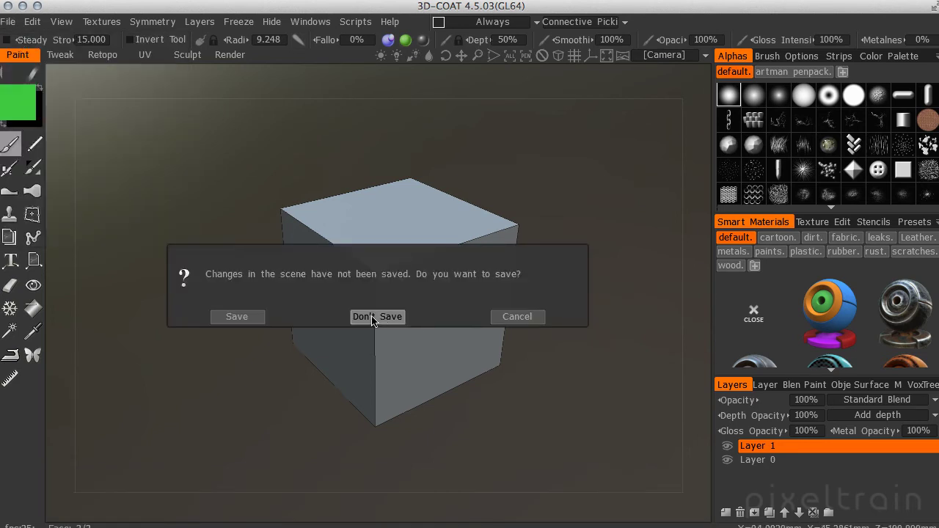
click(362, 316)
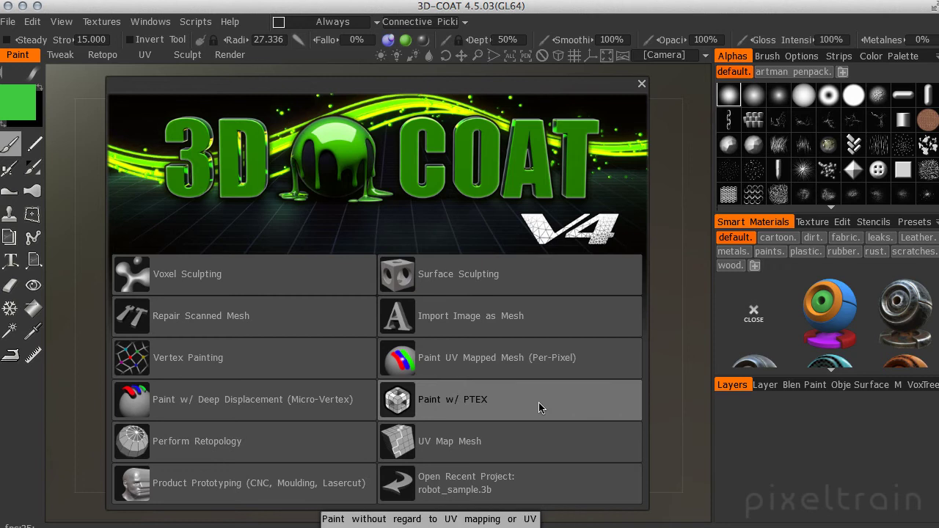
Open the robot sample as a Paint UV Mapped Mesh (Per-Pixel) and orbit around it.
click(535, 358)
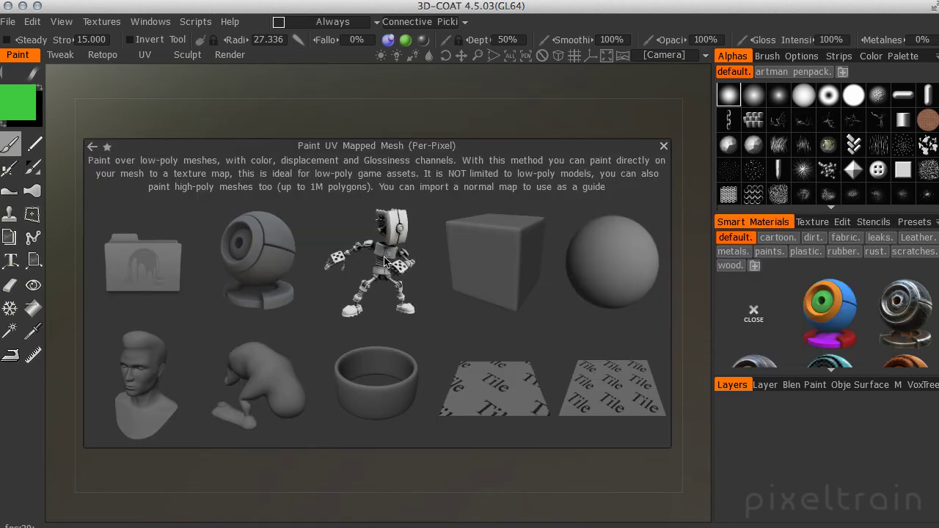
click(385, 261)
mouse_move(394, 311)
alt+mouse_down()
mouse_move(554, 285)
mouse_move(326, 275)
alt+mouse_up()
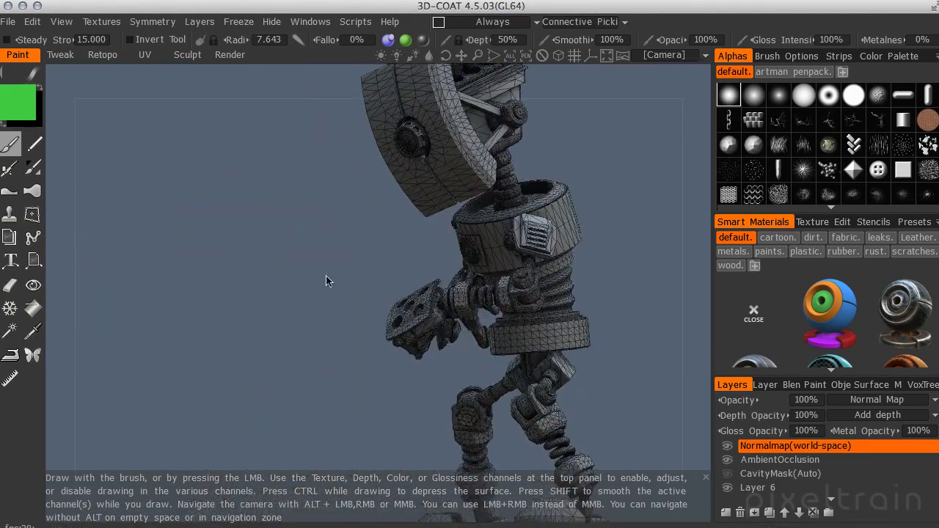
alt+drag(326, 275, 469, 220)
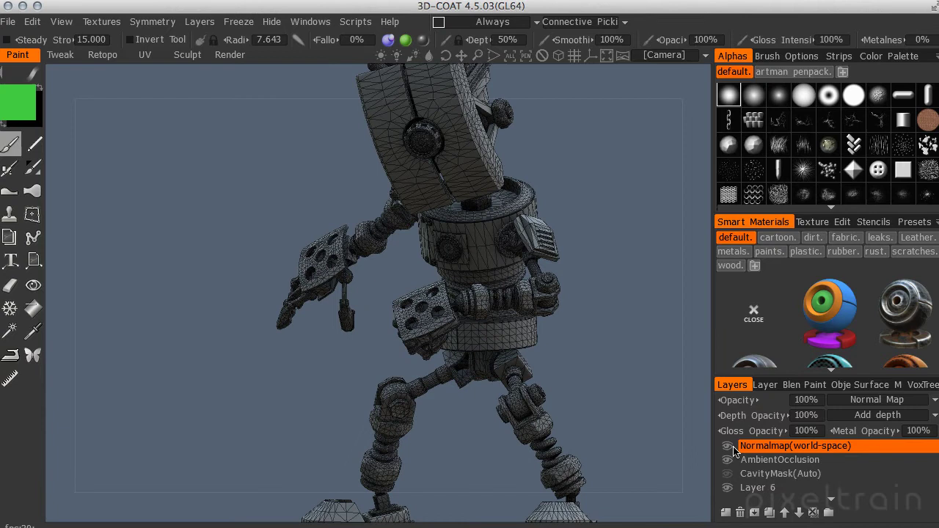
Export the robot's objects and textures as Robot with TGA maps.
click(14, 25)
click(14, 26)
click(15, 26)
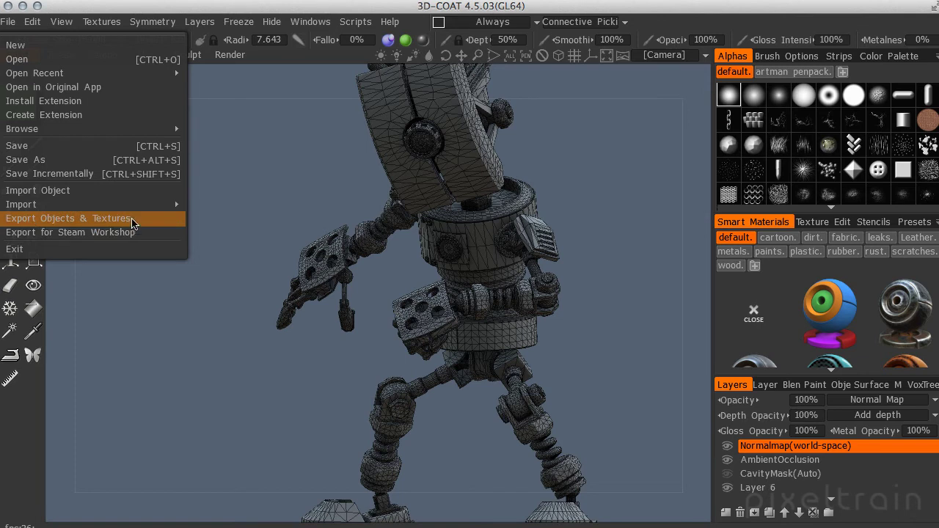
click(132, 223)
drag(857, 225, 324, 122)
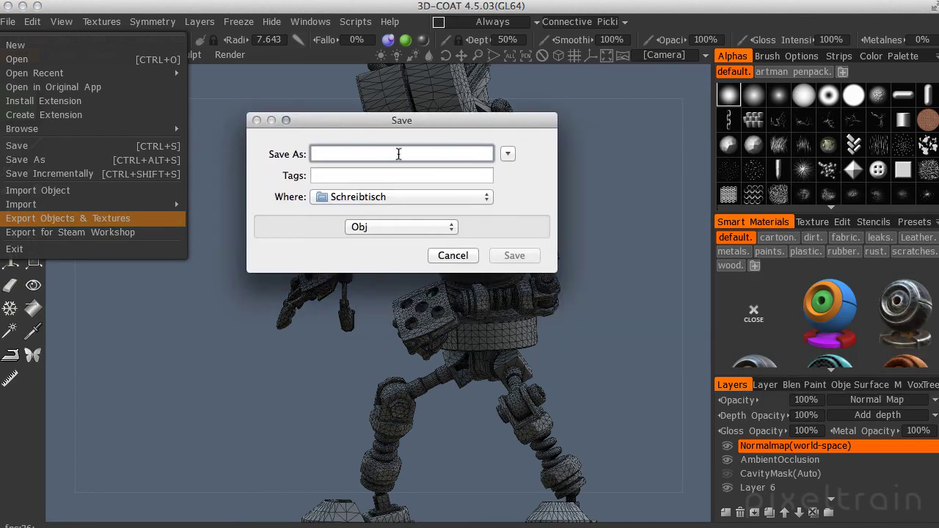
text(Robot)
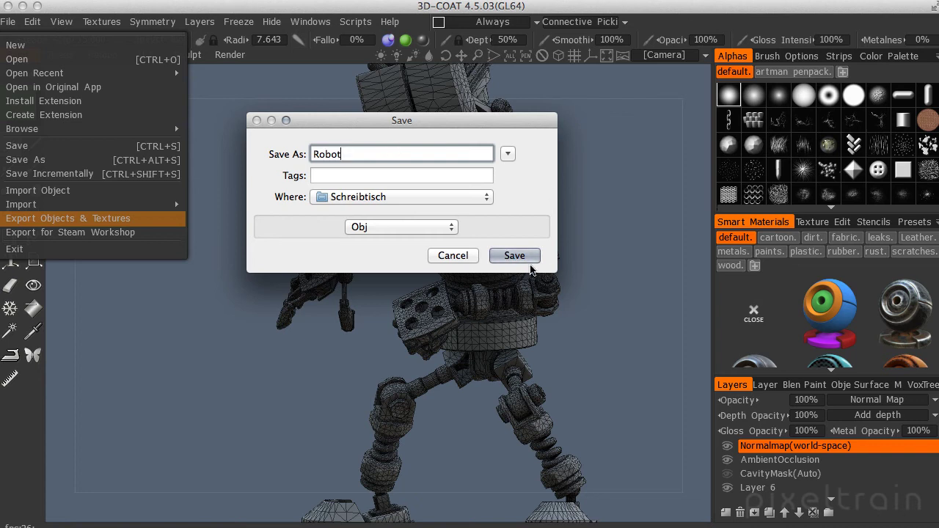
click(517, 257)
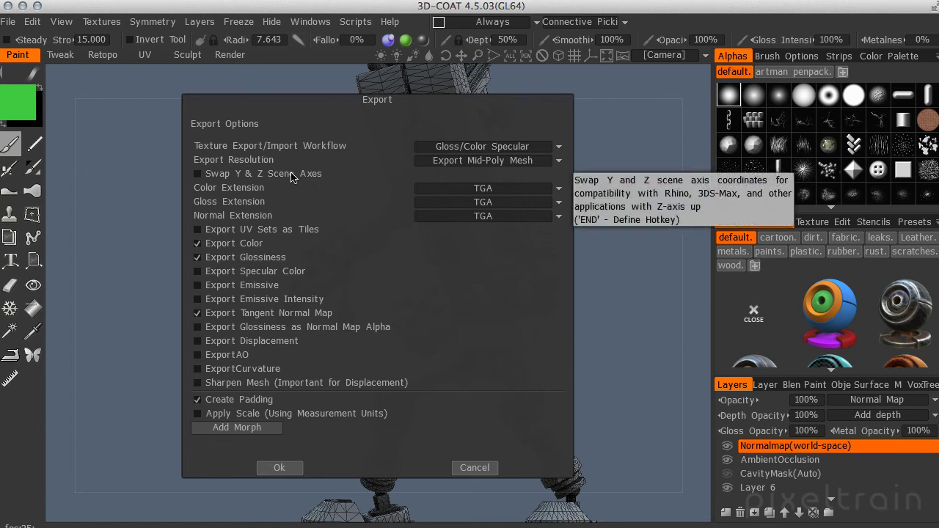
click(282, 469)
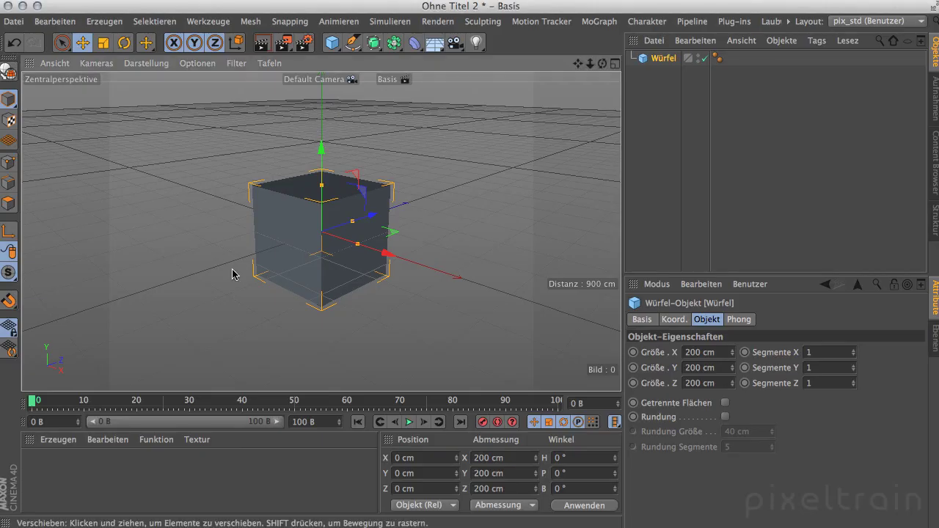
Close the cube and ship scenes without saving.
click(876, 323)
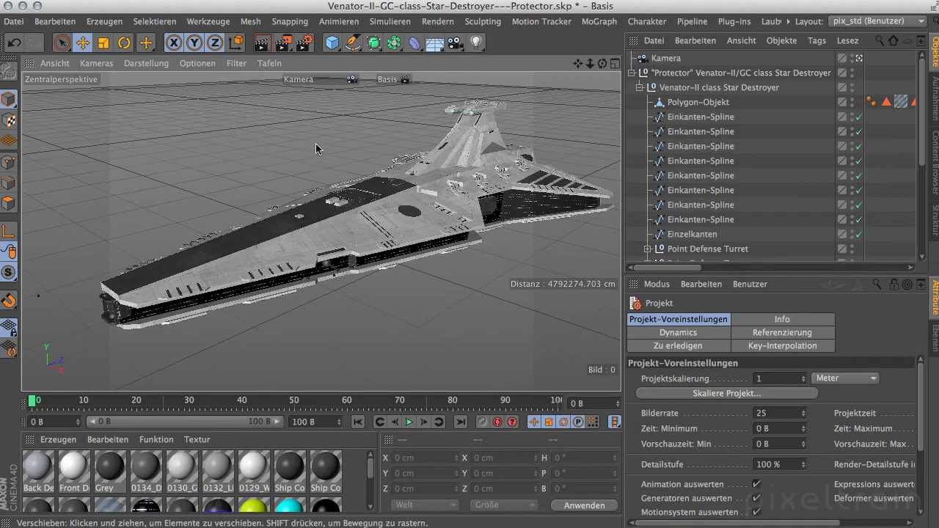
key(super+shift+w)
click(870, 321)
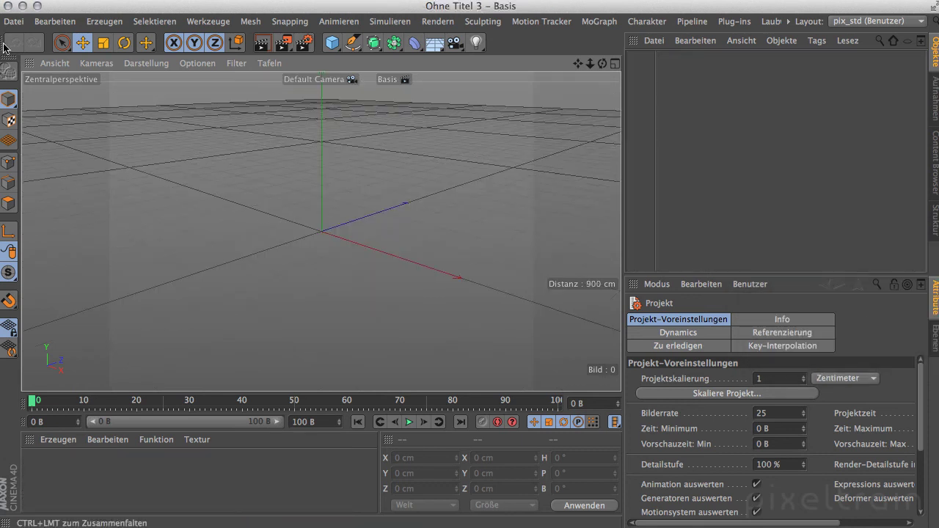
Open Robot.Obj and import its materials from the .MTL file.
click(15, 22)
click(37, 59)
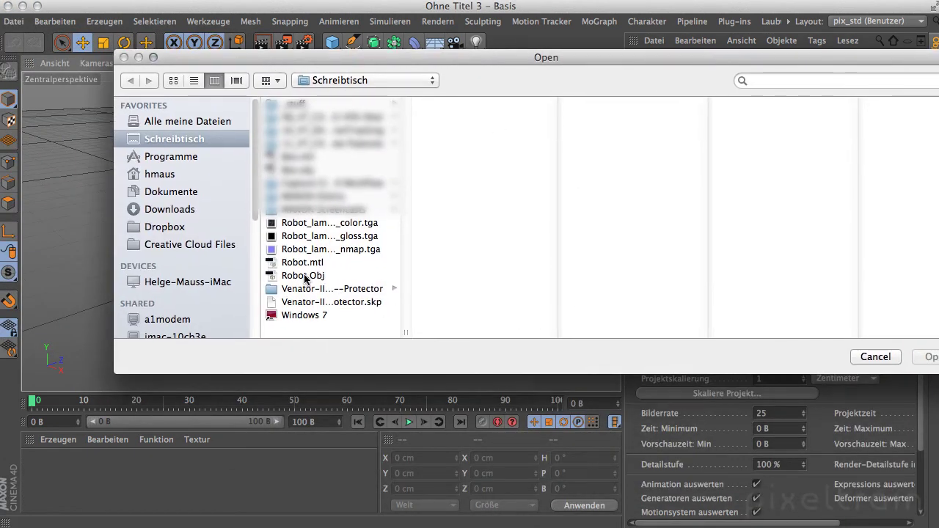
click(308, 277)
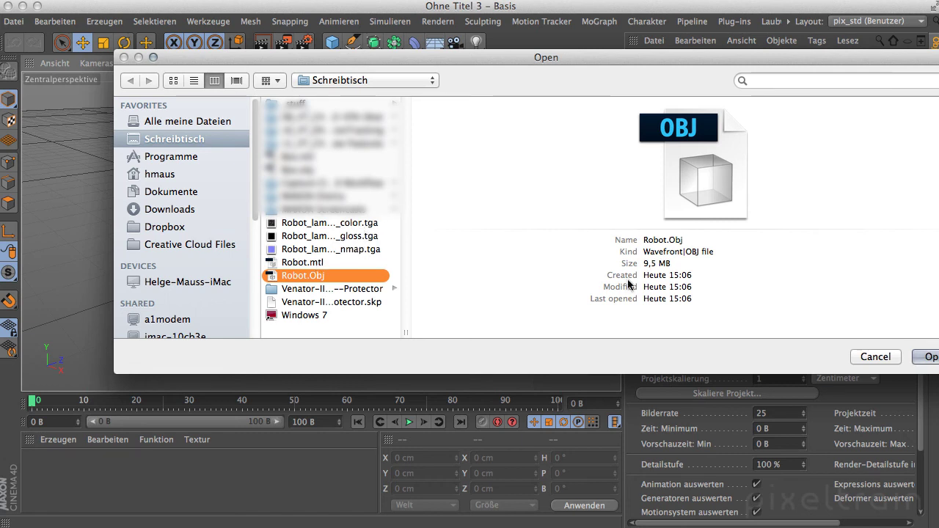
click(929, 358)
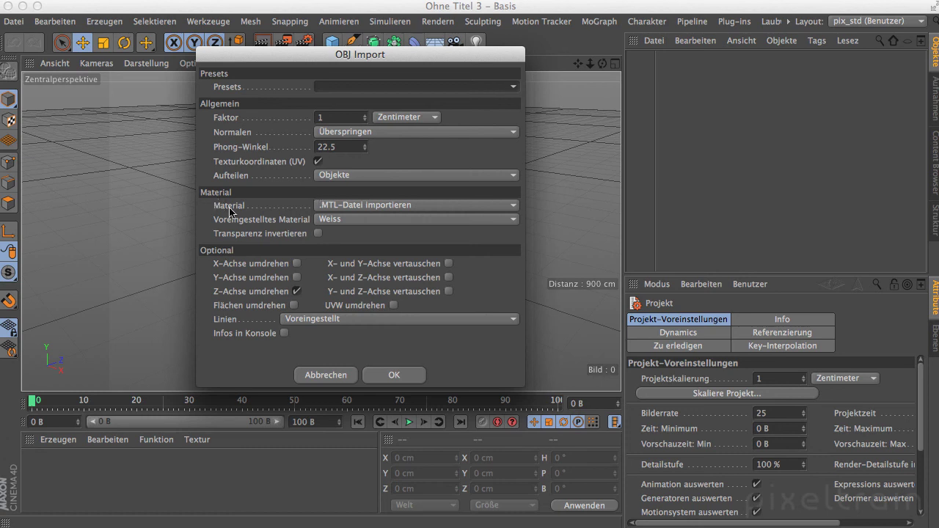
click(358, 207)
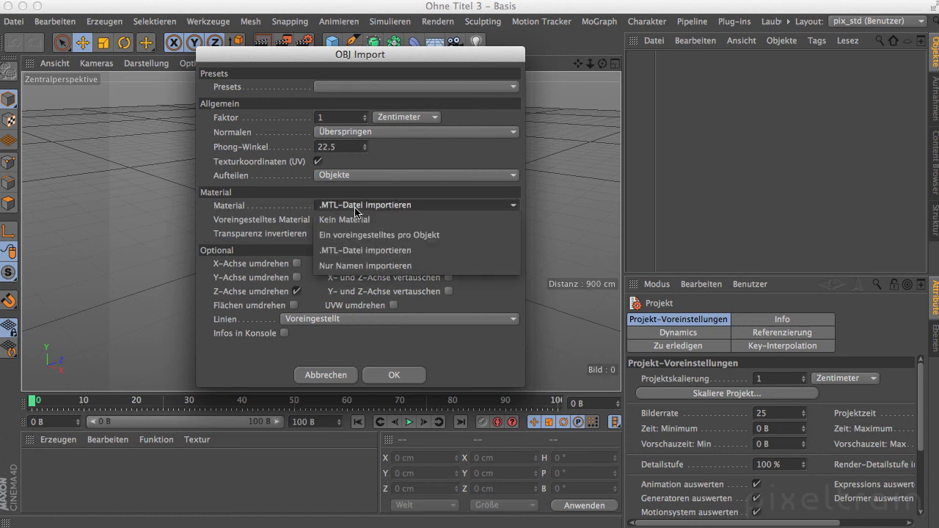
click(411, 253)
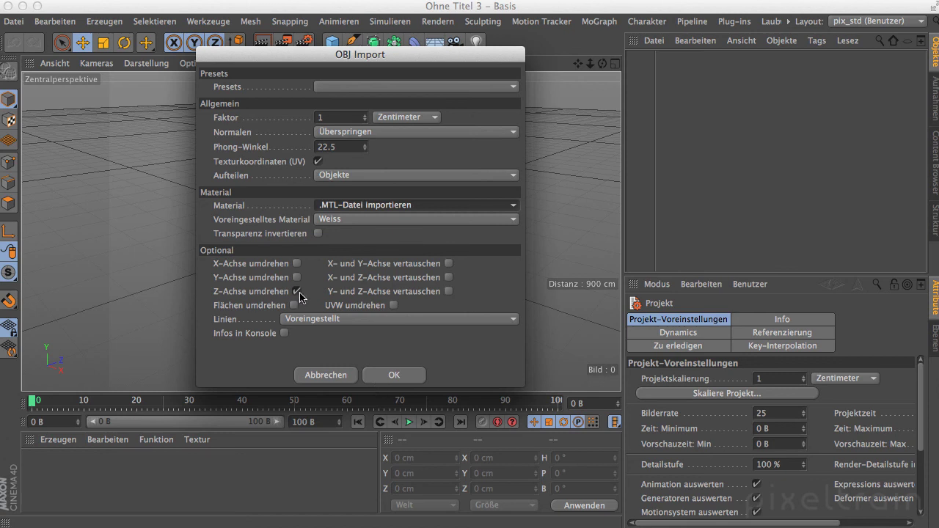
click(397, 375)
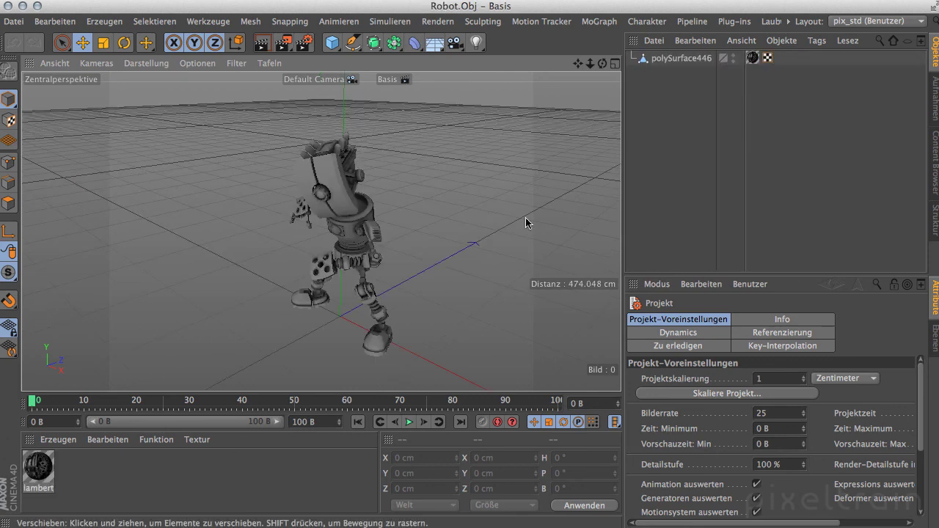
Check that the lambert material's Farbe channel uses the Robot colour TGA texture.
mouse_move(526, 217)
alt+mouse_down()
mouse_move(362, 137)
mouse_move(343, 199)
mouse_move(360, 220)
alt+mouse_up()
scroll(360, 220, up, 5)
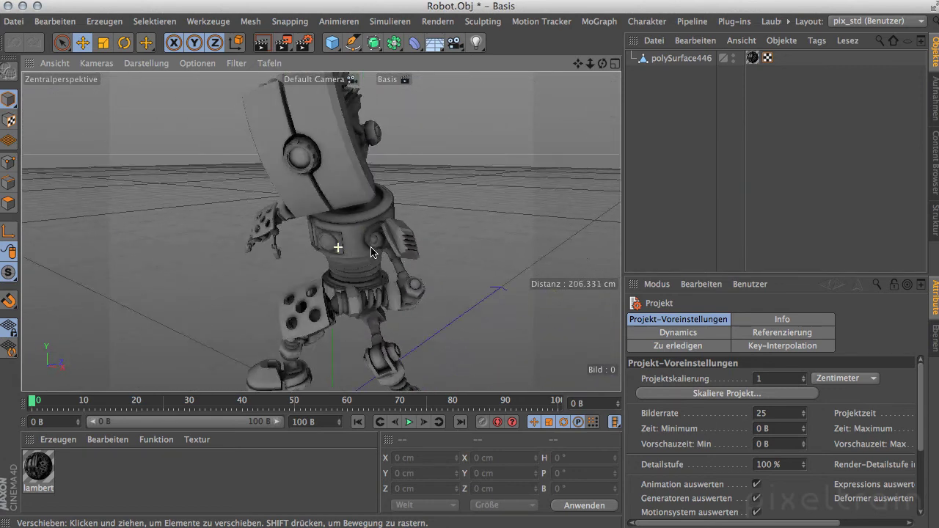
alt+drag(372, 252, 442, 265)
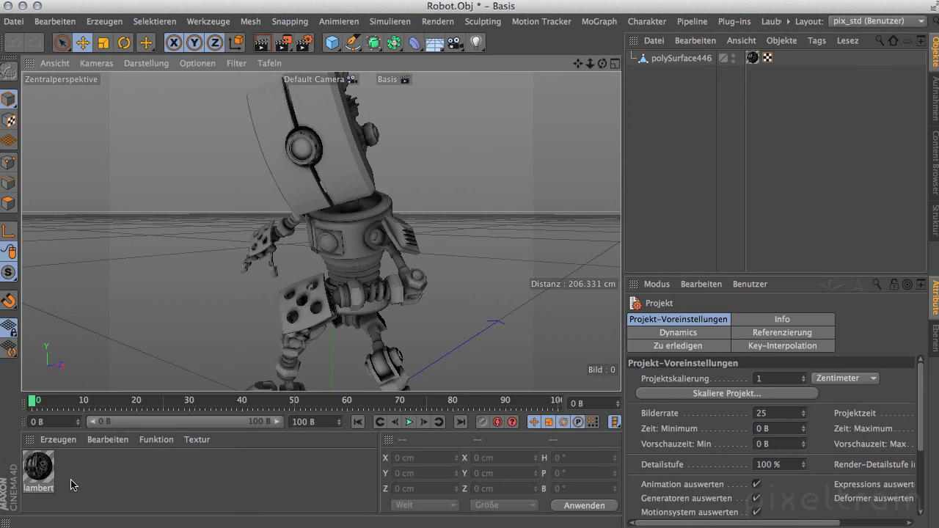
double_click(38, 472)
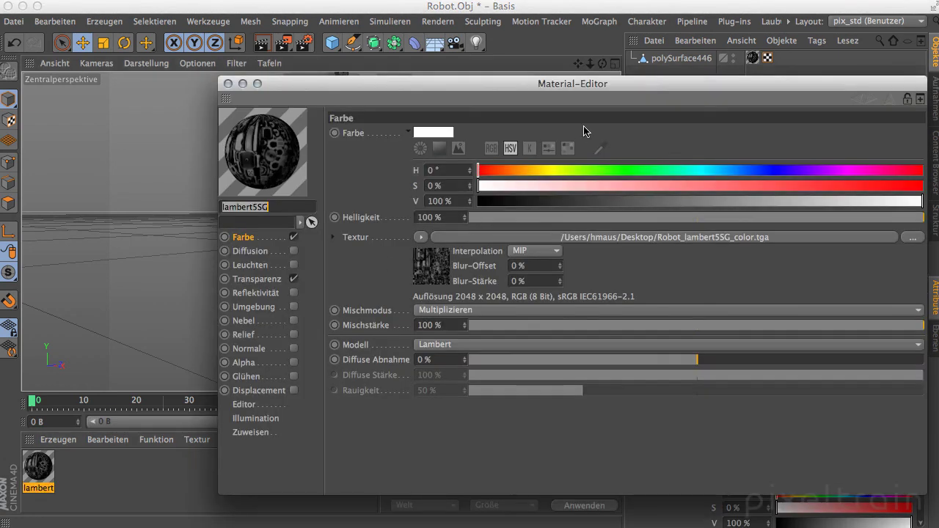
drag(919, 491, 741, 499)
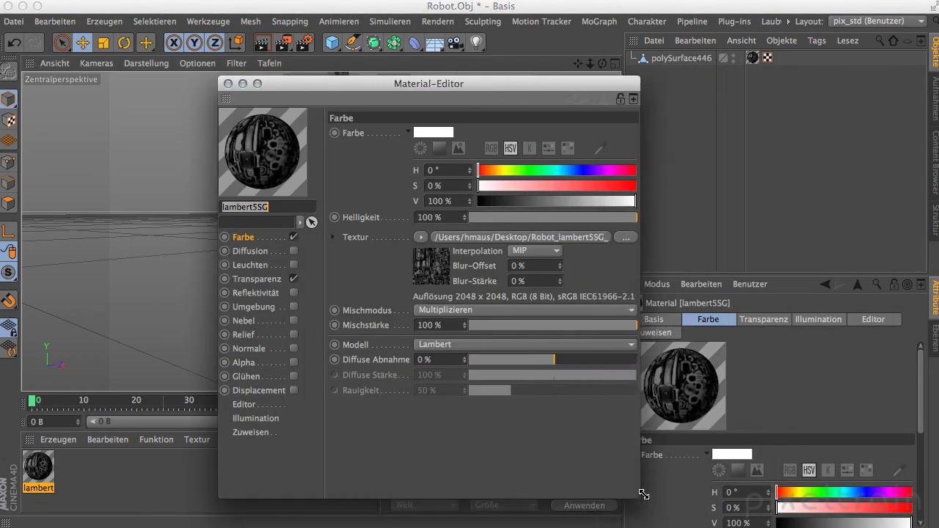
drag(386, 86, 397, 58)
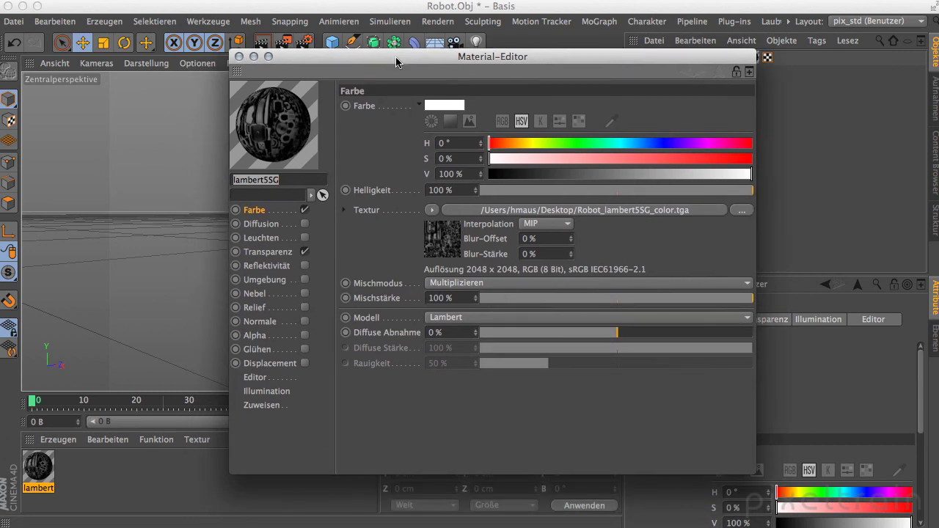
click(253, 211)
click(238, 57)
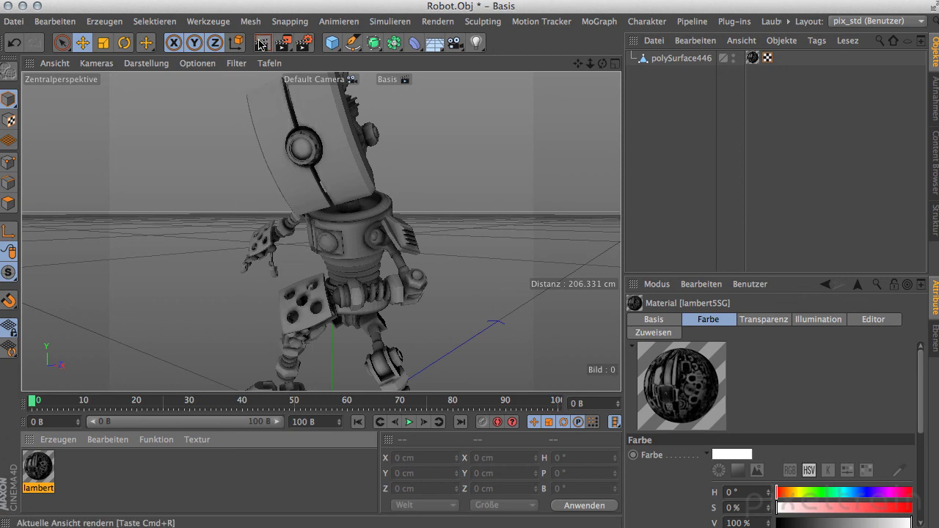
Render the robot in the viewport, then re-render from a new angle.
click(262, 45)
mouse_move(314, 229)
alt+mouse_down()
mouse_move(540, 235)
mouse_move(297, 244)
mouse_move(322, 212)
alt+mouse_up()
scroll(297, 245, down, 3)
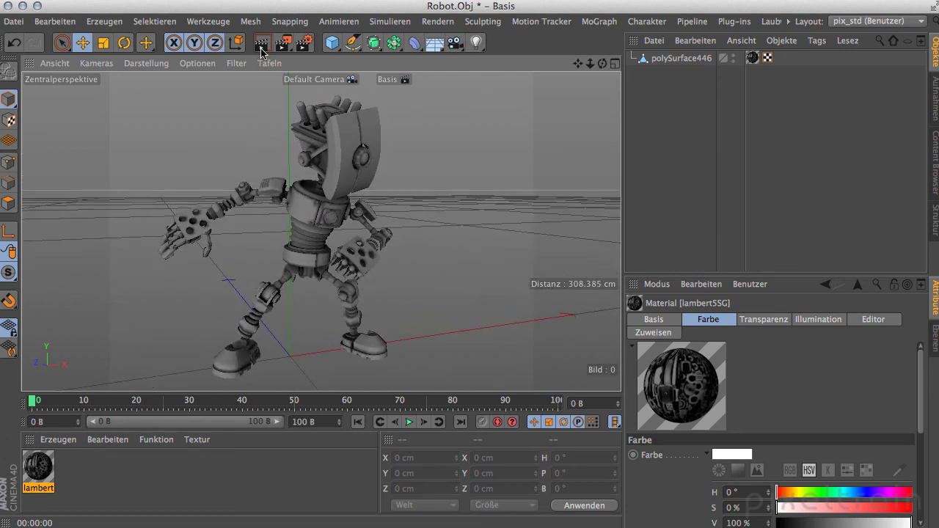
click(262, 46)
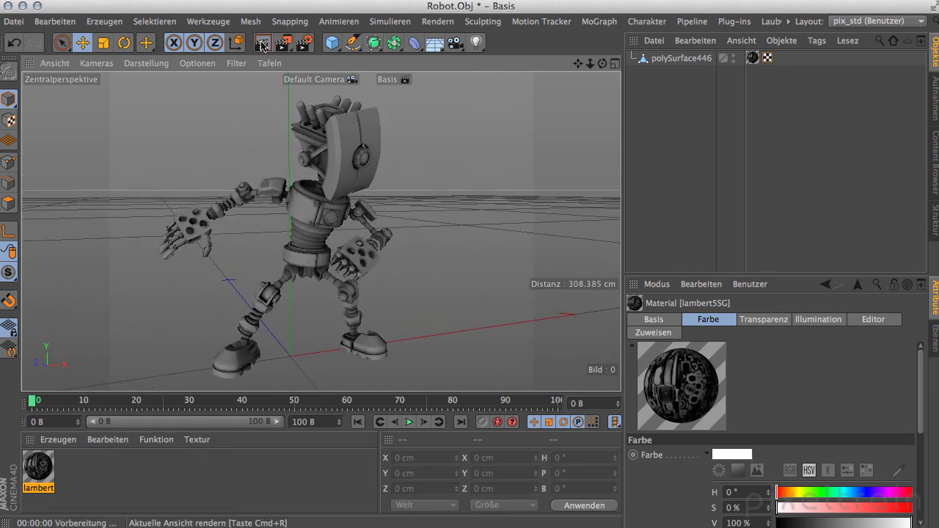